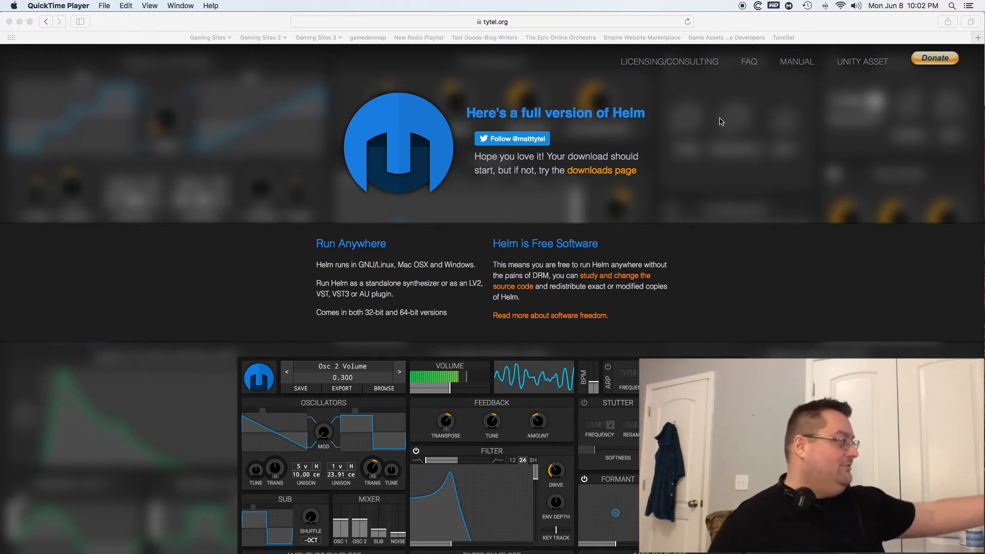
Look over the Helm web page's platform notes and synthesizer preview.
{"action": "scroll", "coordinate": [797, 285], "scroll_direction": "down", "scroll_amount": 5}
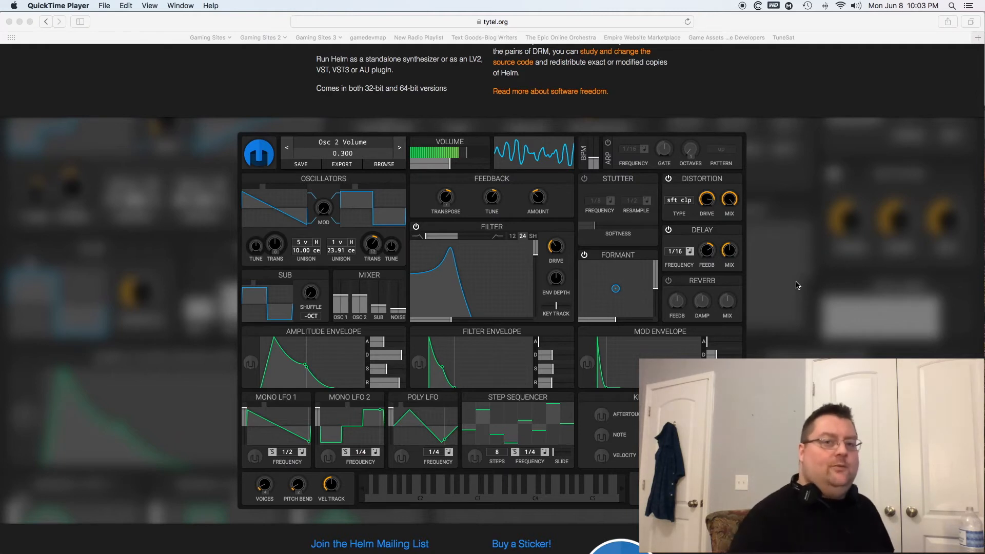
{"action": "scroll", "coordinate": [795, 284], "scroll_direction": "up", "scroll_amount": 4}
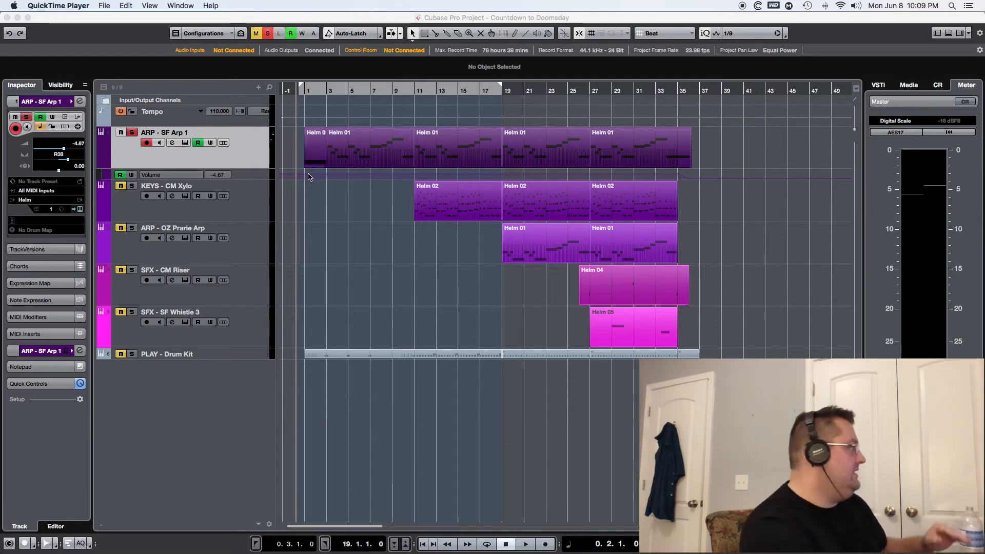
Switch to Cubase and open the Helm instrument of the ARP - SF Arp 1 track with its patch browser.
{"action": "left_click", "coordinate": [289, 170]}
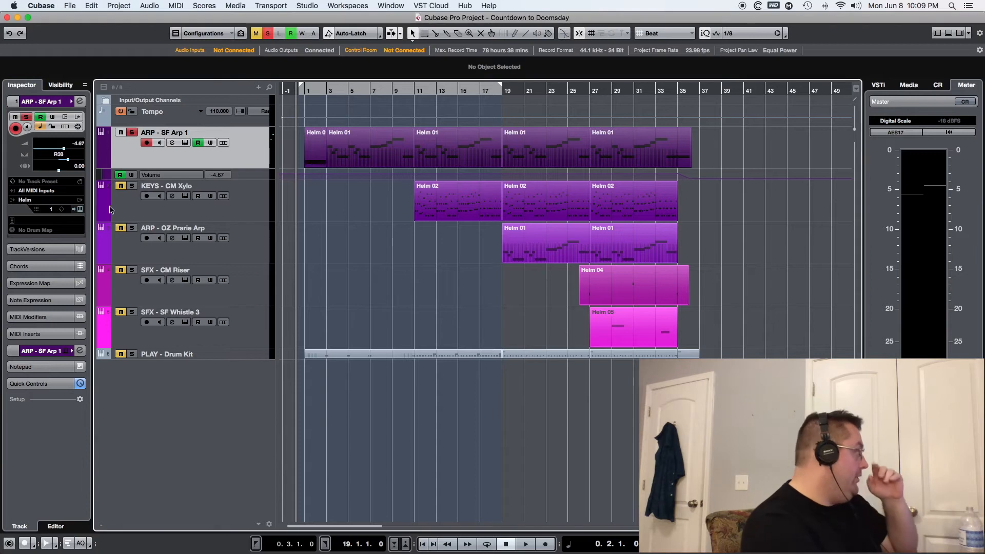
{"action": "left_click", "coordinate": [80, 209]}
{"action": "left_click_drag", "start_coordinate": [435, 84], "coordinate": [444, 85]}
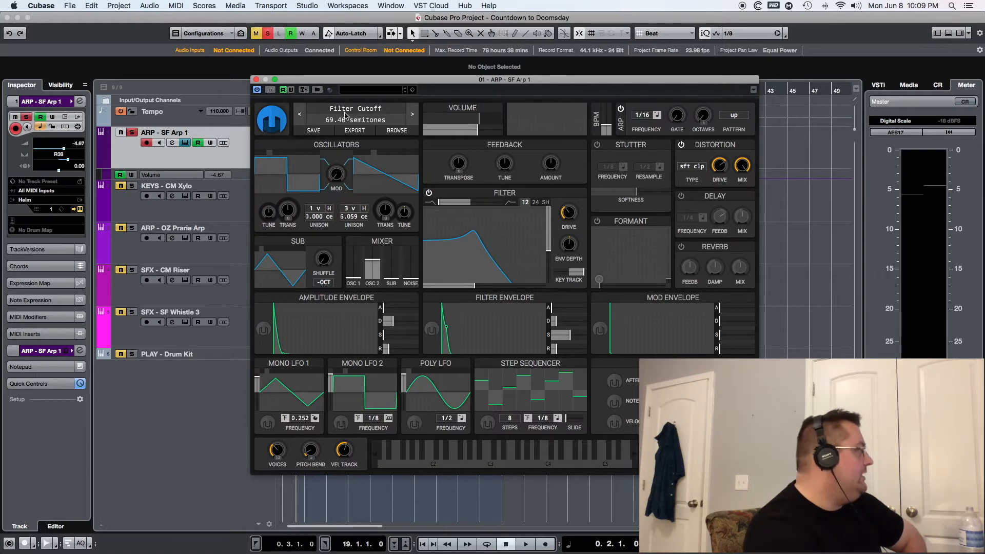
{"action": "left_click", "coordinate": [397, 132]}
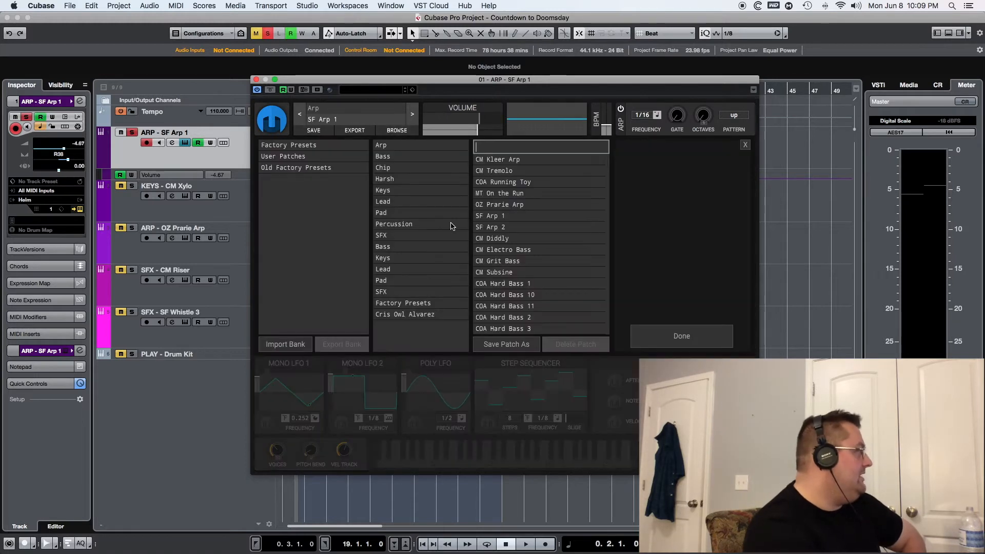
List the patches of the first Arp, Bass, Chip, Harsh and Keys folders together in the Helm browser.
{"action": "left_click", "coordinate": [396, 146]}
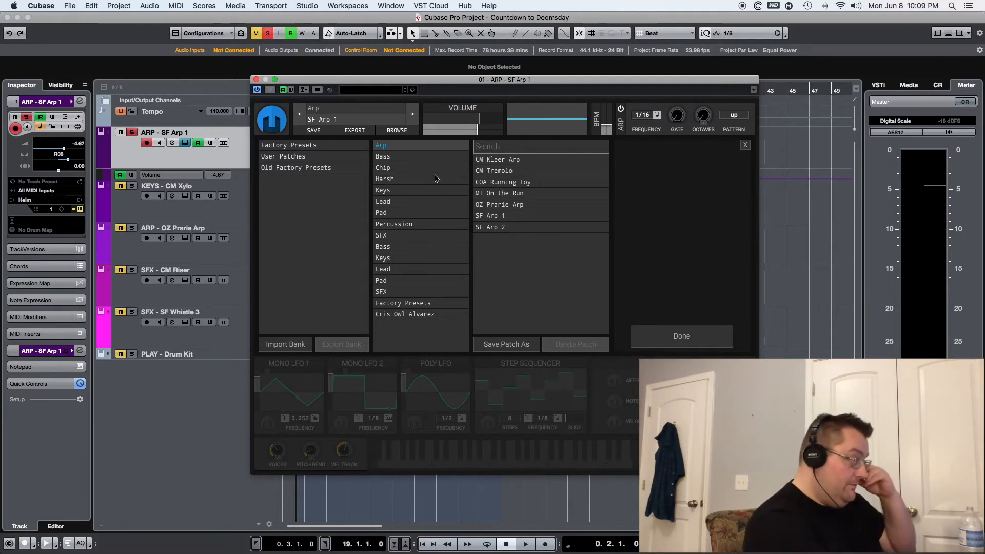
{"action": "left_click", "coordinate": [402, 157]}
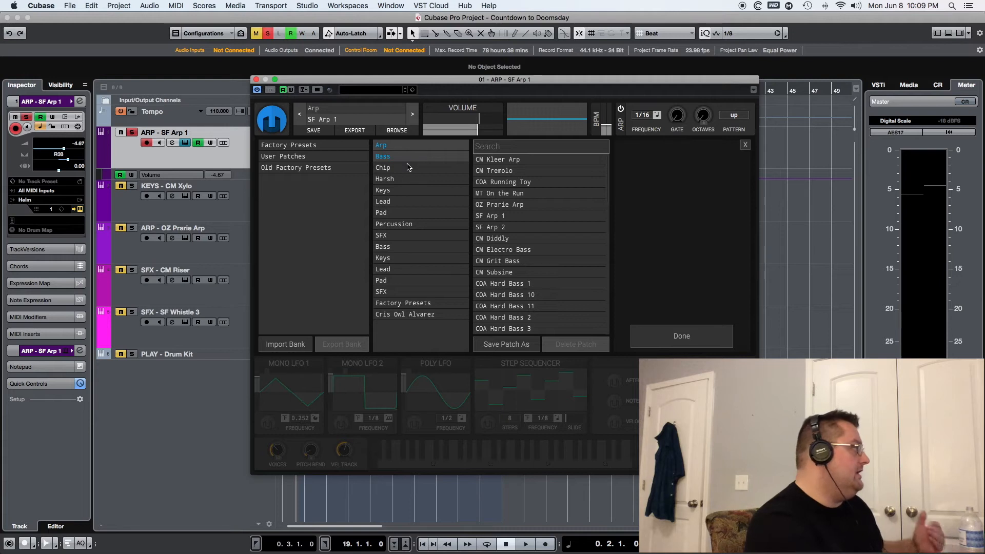
{"action": "left_click", "coordinate": [404, 167], "text": "shift"}
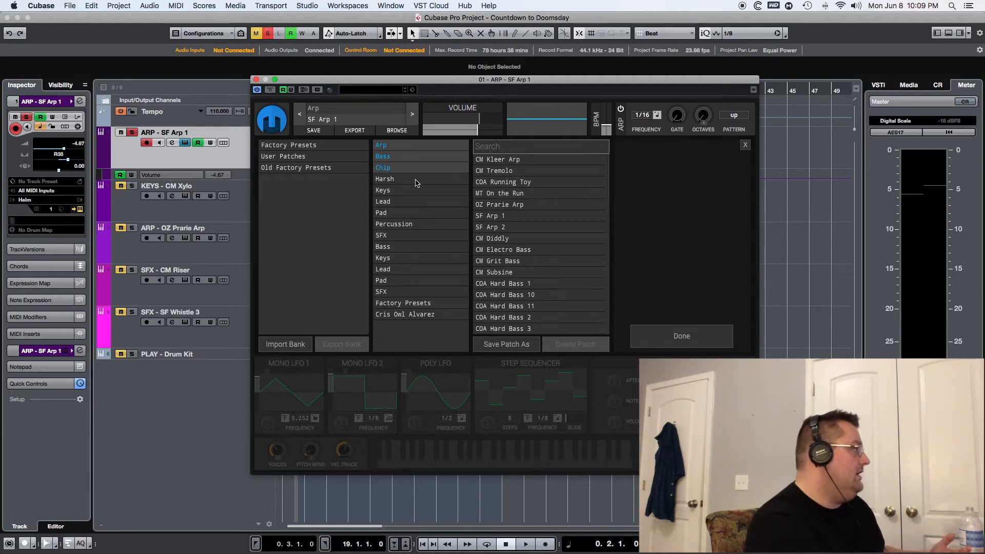
{"action": "left_click", "coordinate": [415, 180], "text": "shift"}
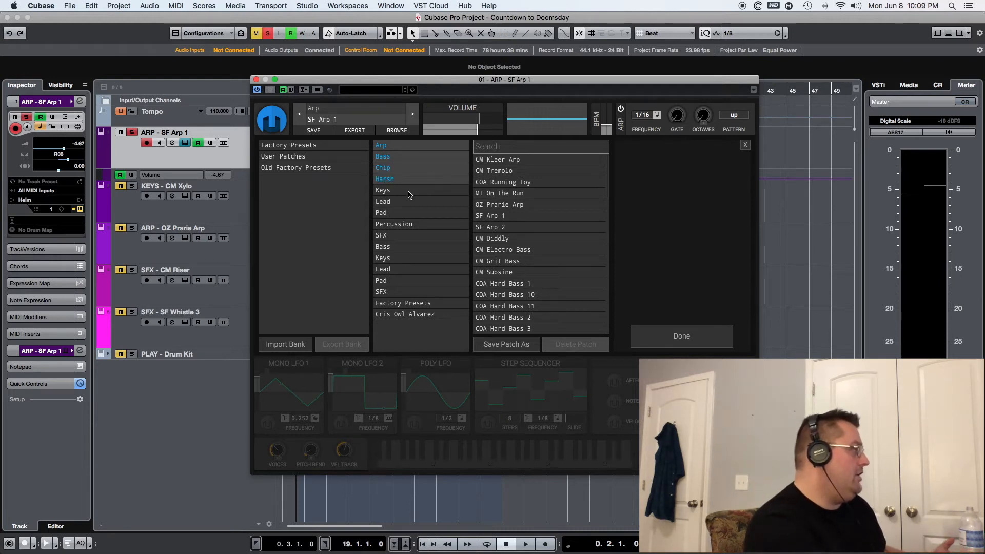
{"action": "left_click", "coordinate": [409, 191], "text": "shift"}
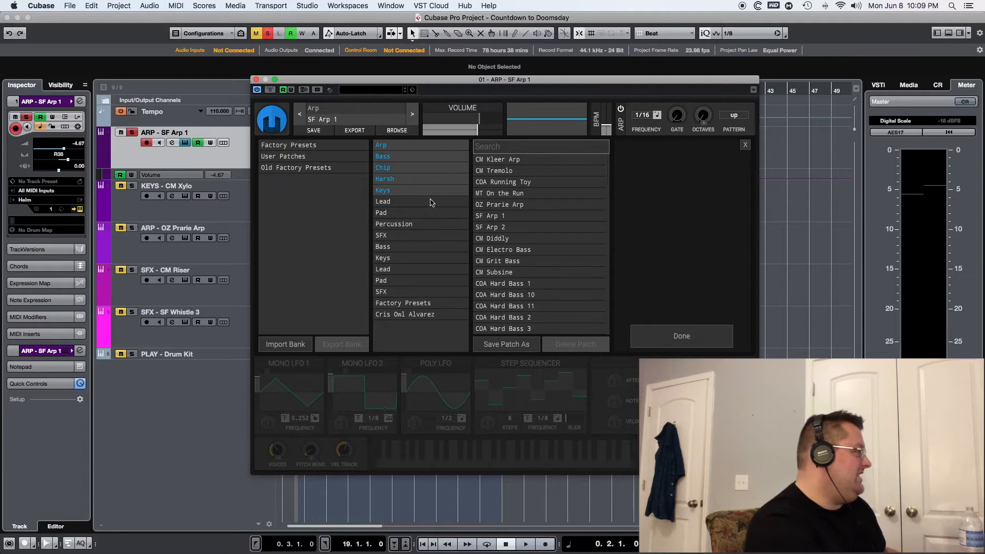
Deselect the Bass, Arp, Chip and Harsh folders so only the Keys patches are listed.
{"action": "left_click", "coordinate": [402, 156], "text": "super"}
{"action": "left_click", "coordinate": [397, 147], "text": "super"}
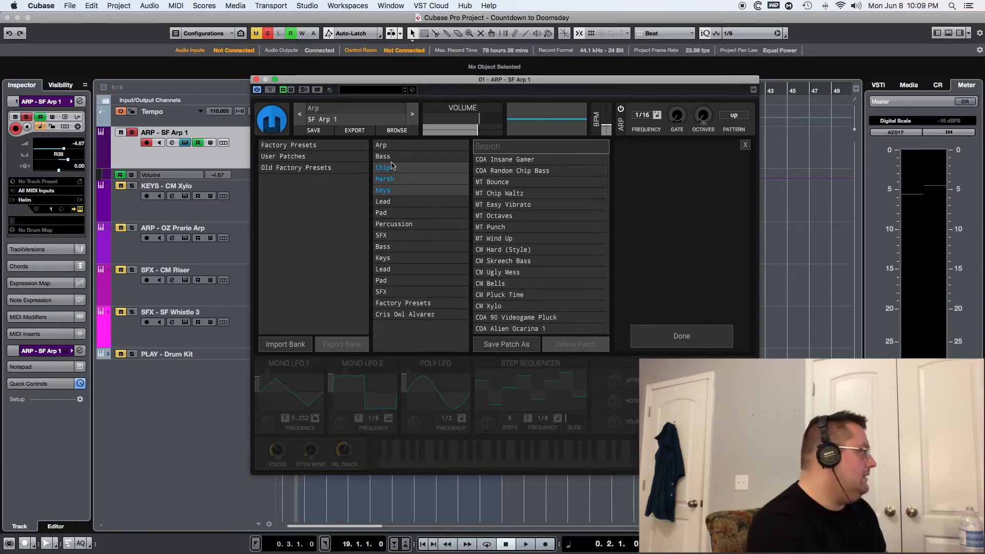
{"action": "left_click", "coordinate": [394, 168], "text": "super"}
{"action": "left_click", "coordinate": [393, 179], "text": "super"}
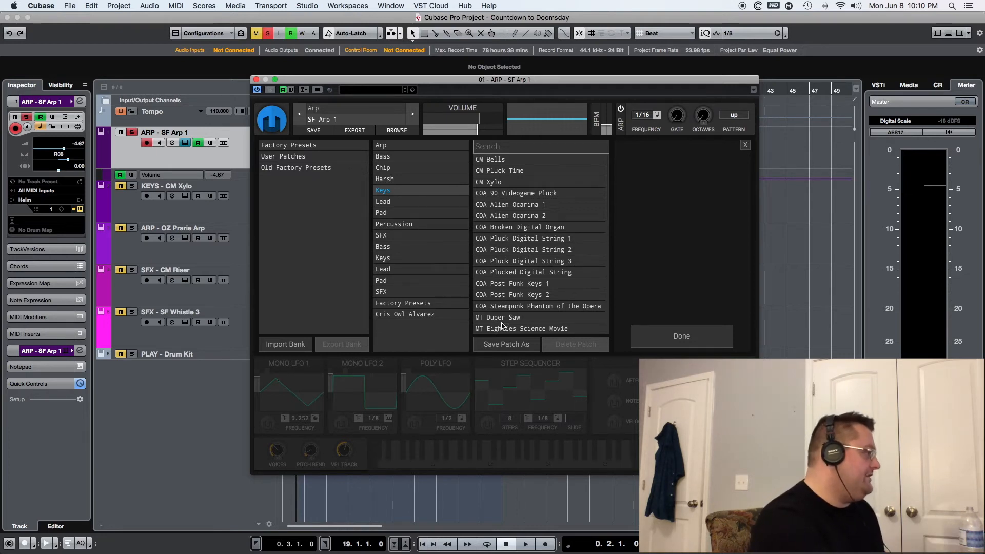
Replace the Keys folder selection with Lead and then Pad to look through each folder's patches.
{"action": "left_click", "coordinate": [386, 192]}
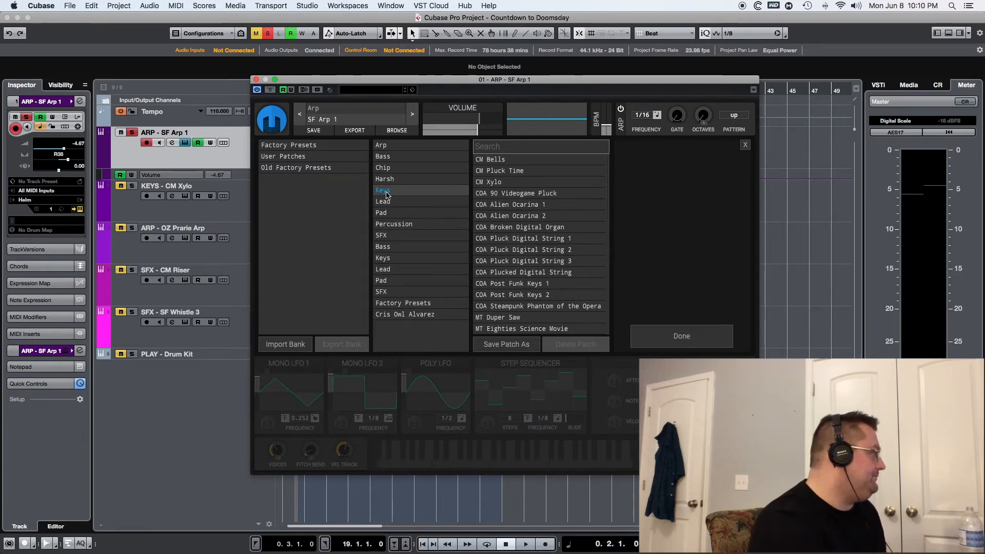
{"action": "left_click", "coordinate": [385, 201]}
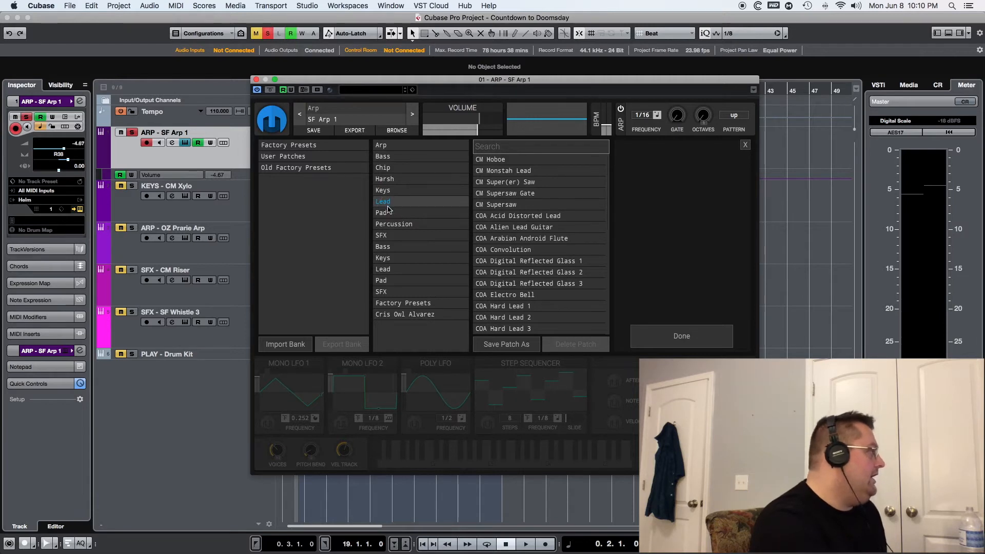
{"action": "left_click", "coordinate": [385, 212]}
{"action": "scroll", "coordinate": [559, 258], "scroll_direction": "down", "scroll_amount": 5}
{"action": "scroll", "coordinate": [559, 257], "scroll_direction": "down", "scroll_amount": 3}
{"action": "scroll", "coordinate": [559, 257], "scroll_direction": "up", "scroll_amount": 8}
Look through the patches in the Percussion folder and then those in the first SFX folder.
{"action": "left_click", "coordinate": [404, 226]}
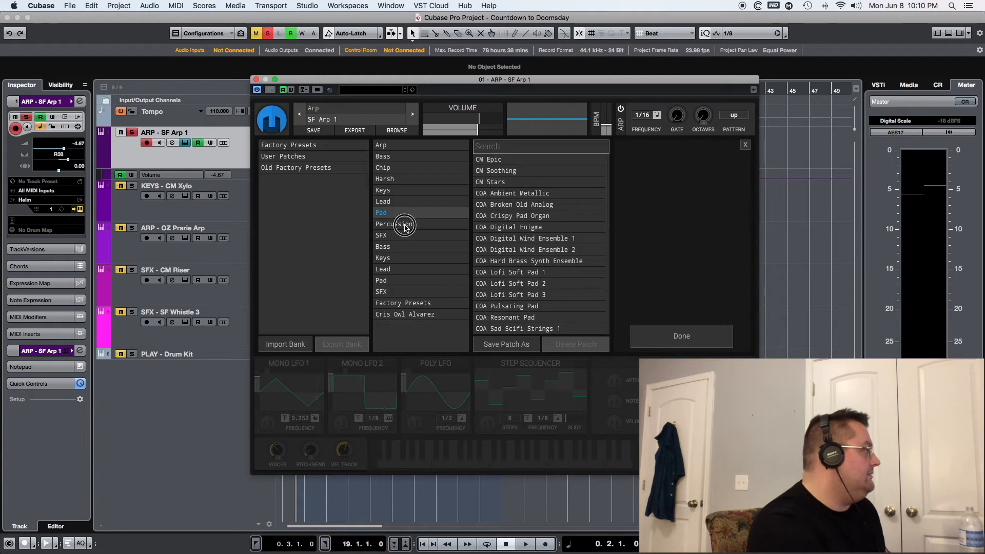
{"action": "scroll", "coordinate": [515, 235], "scroll_direction": "down", "scroll_amount": 6}
{"action": "scroll", "coordinate": [520, 236], "scroll_direction": "down", "scroll_amount": 4}
{"action": "scroll", "coordinate": [523, 240], "scroll_direction": "up", "scroll_amount": 7}
{"action": "scroll", "coordinate": [522, 240], "scroll_direction": "up", "scroll_amount": 5}
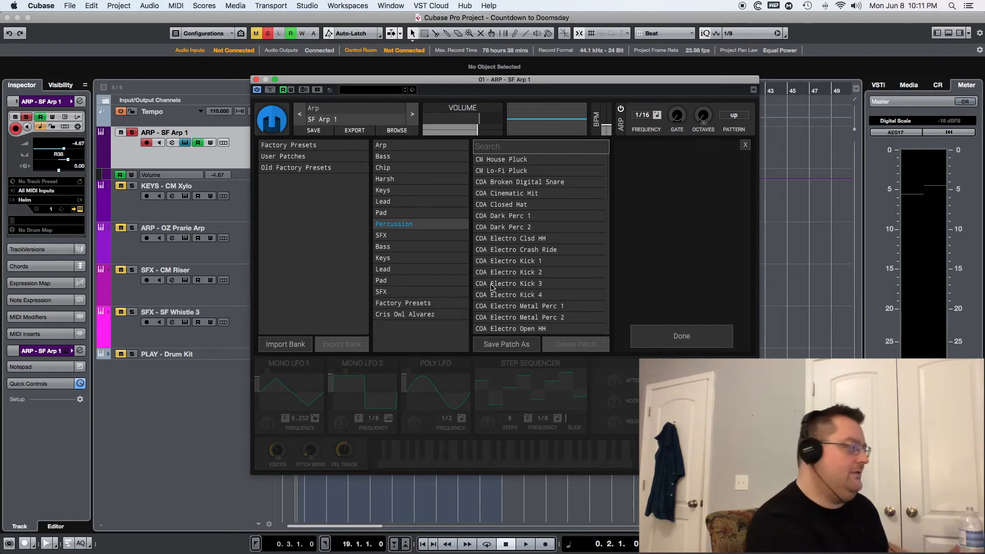
{"action": "left_click", "coordinate": [393, 235]}
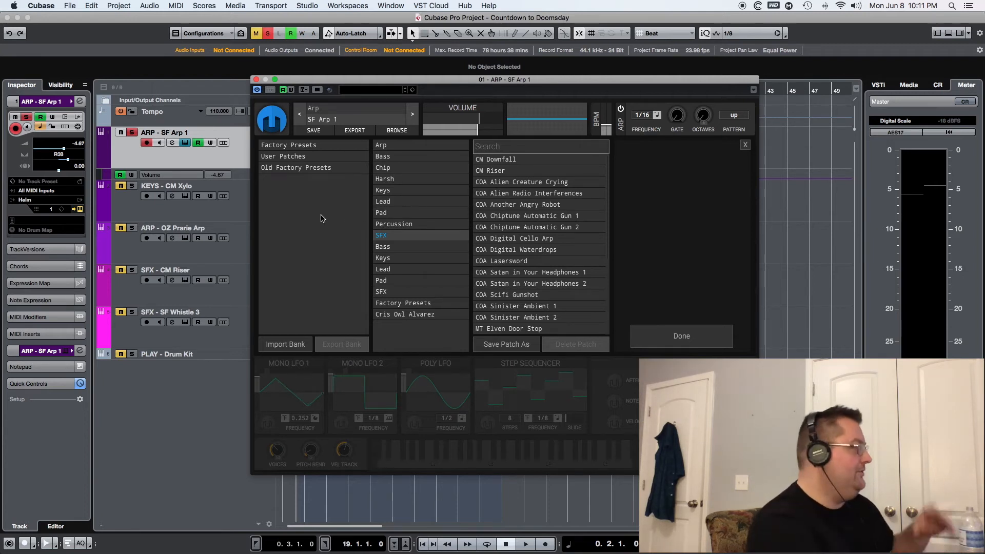
Select the second set of Bass, Keys, Lead, Pad and SFX folders to check them for patches.
{"action": "left_click", "coordinate": [391, 248]}
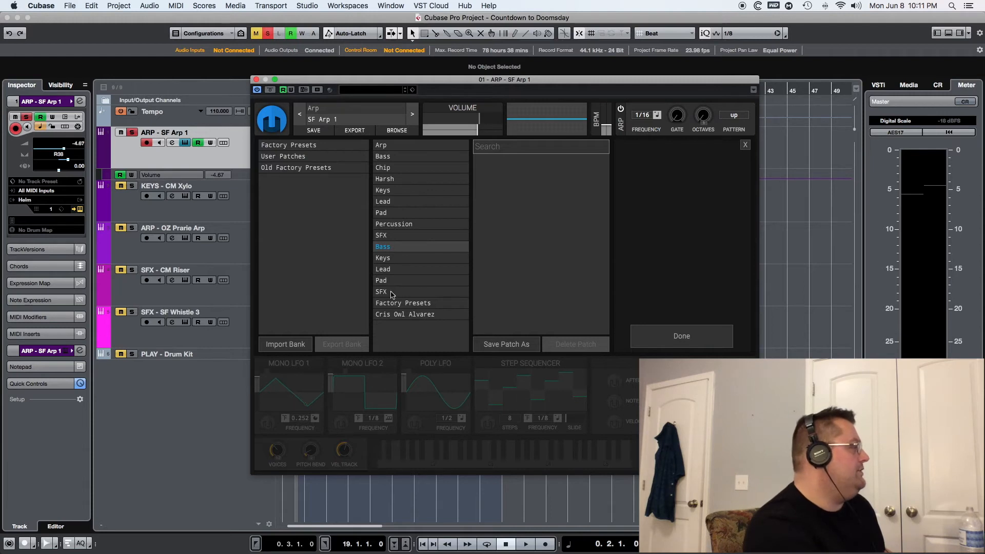
{"action": "left_click", "coordinate": [389, 258], "text": "super"}
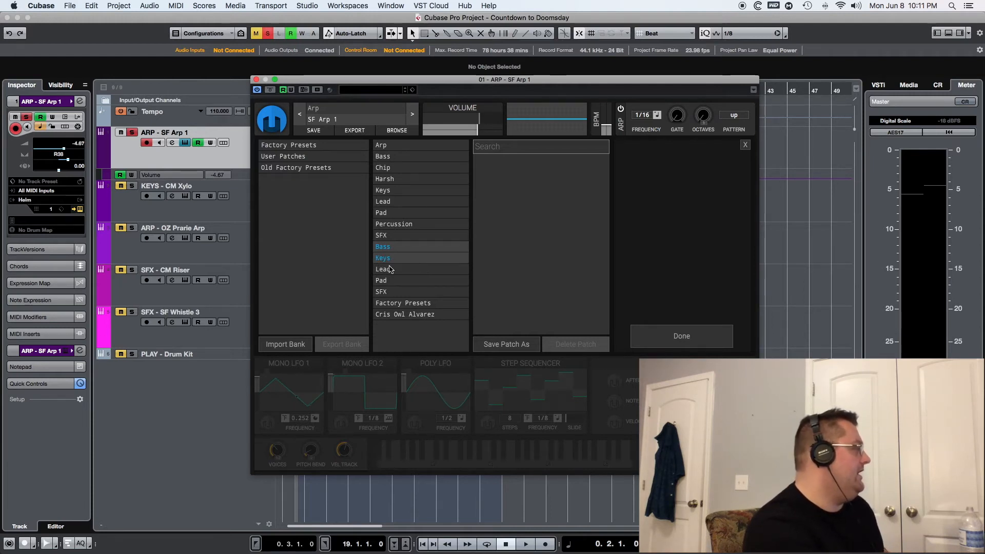
{"action": "left_click", "coordinate": [389, 269], "text": "super"}
{"action": "left_click", "coordinate": [391, 279], "text": "super"}
{"action": "left_click", "coordinate": [392, 291], "text": "super"}
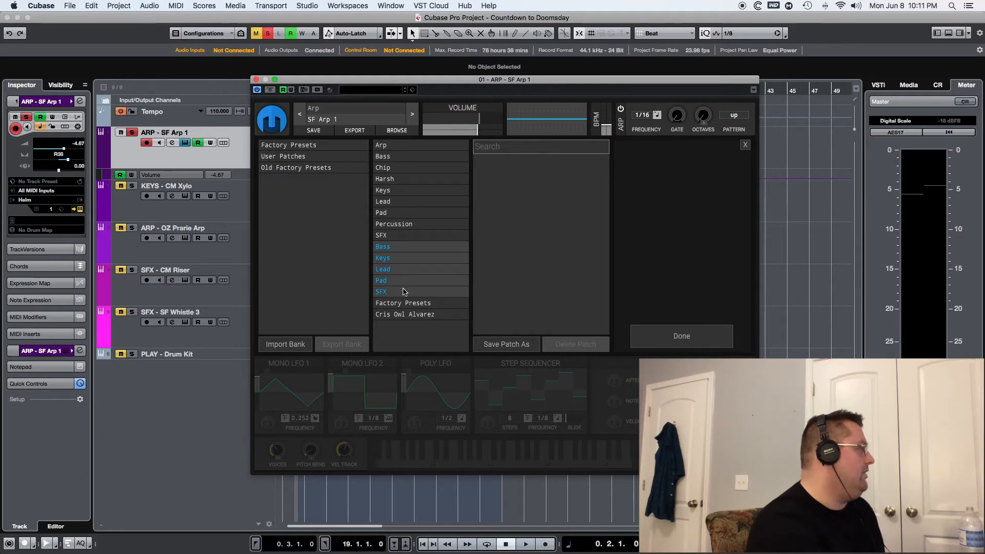
Deselect all five folders of the second set, from Bass through SFX.
{"action": "left_click", "coordinate": [390, 248]}
{"action": "left_click", "coordinate": [389, 260]}
{"action": "left_click", "coordinate": [389, 271]}
{"action": "left_click", "coordinate": [383, 282]}
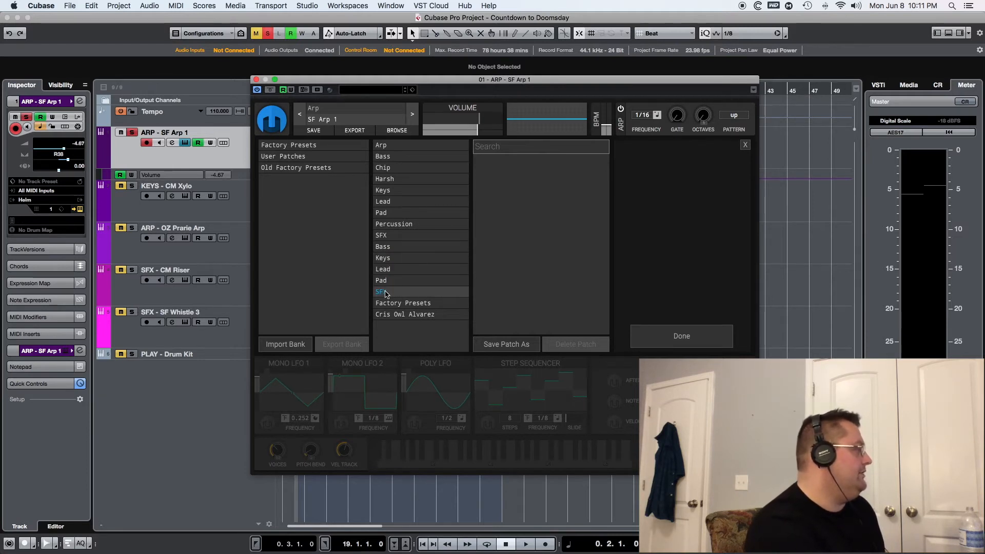
{"action": "left_click", "coordinate": [385, 293]}
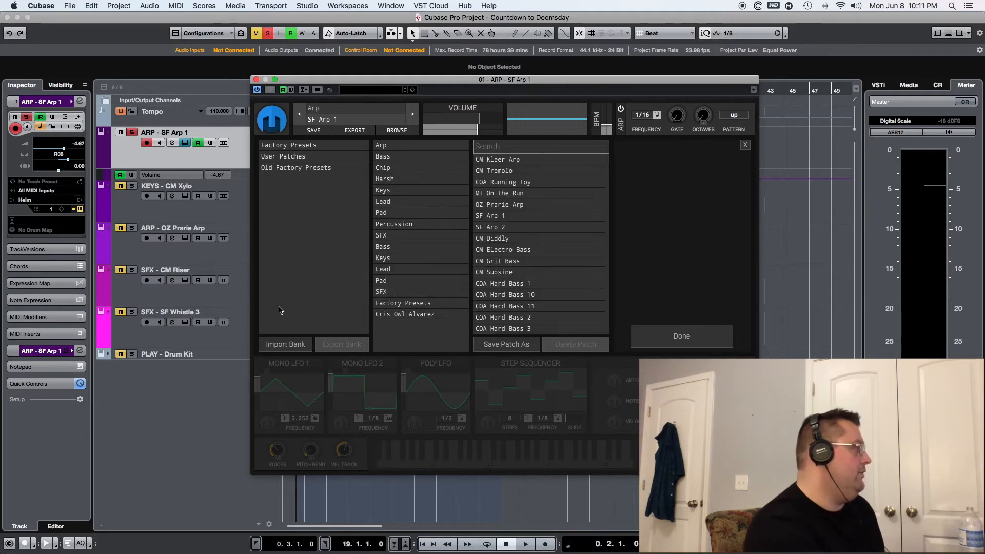
Check the author-named folder and the Factory Presets folder for patches, and close the Helm window.
{"action": "left_click", "coordinate": [415, 317]}
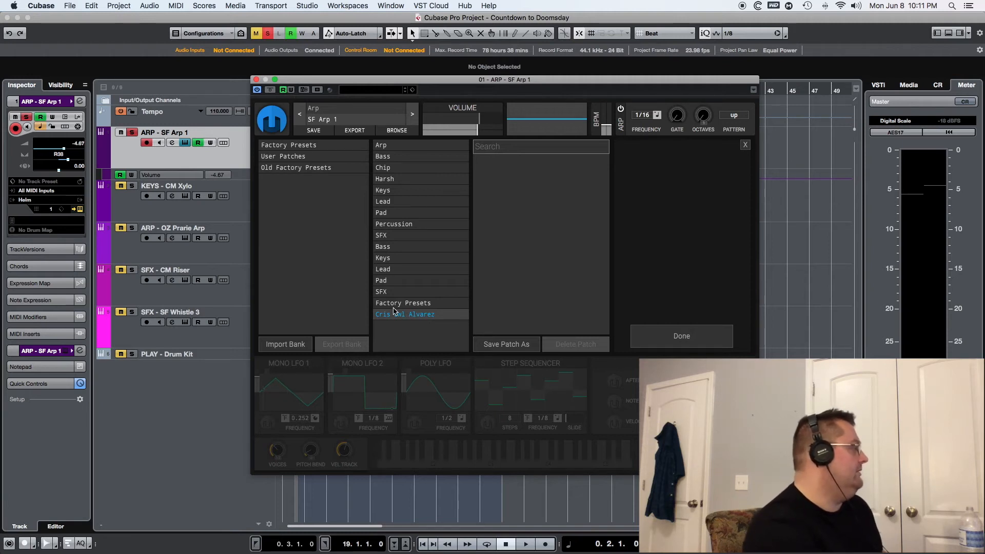
{"action": "left_click", "coordinate": [400, 303]}
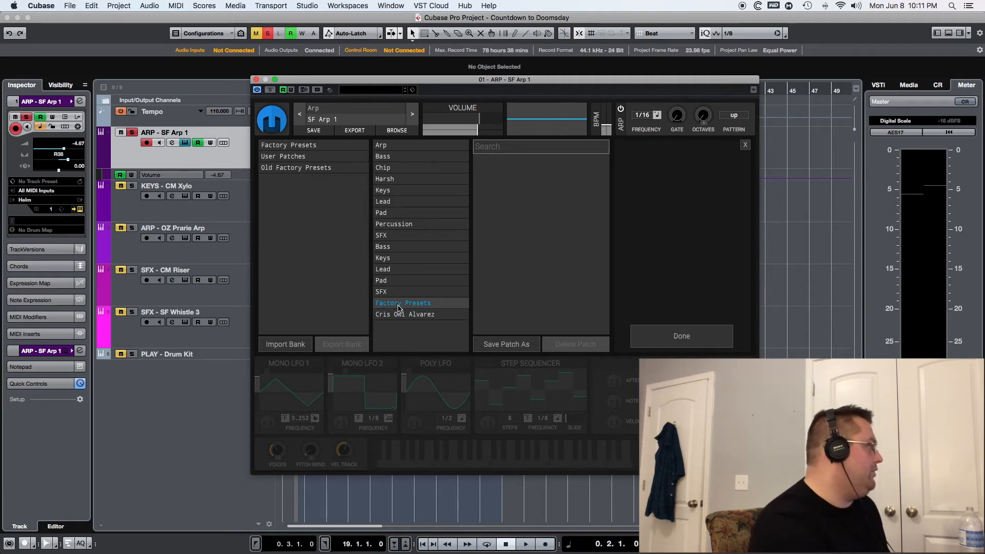
{"action": "left_click", "coordinate": [401, 314]}
{"action": "left_click", "coordinate": [405, 306]}
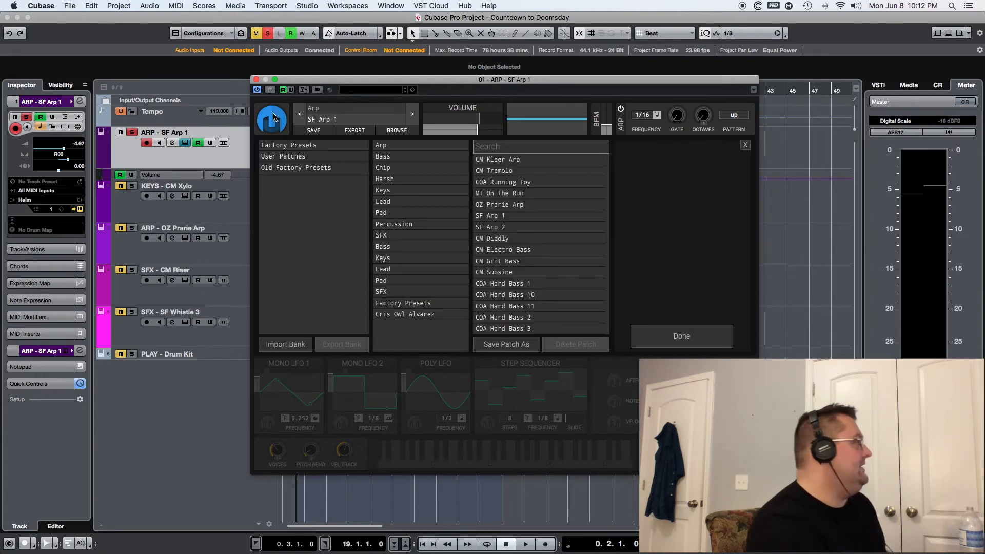
{"action": "left_click", "coordinate": [256, 79]}
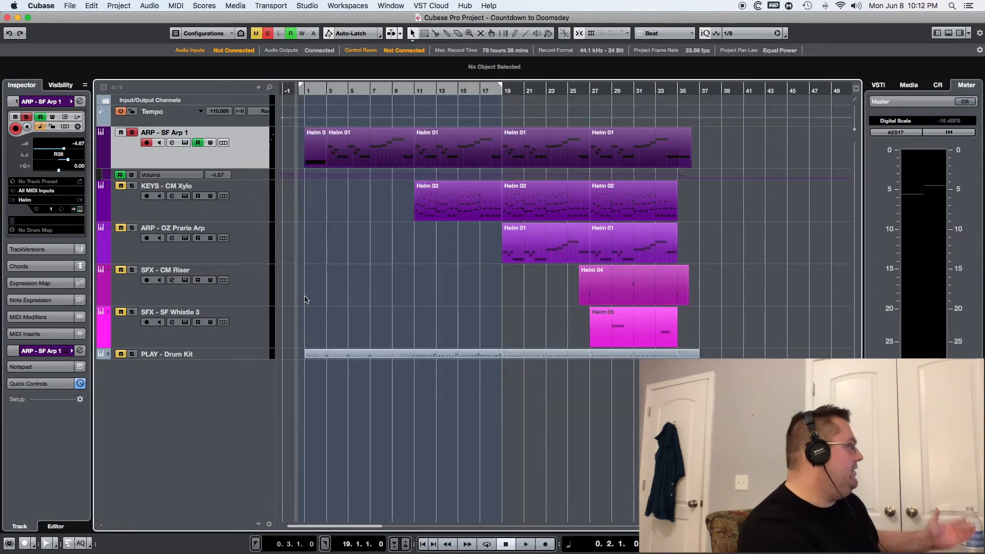
Set the project's locator range from about 26.4.1.0 to 36.3.1.0, over the last section of the arrangement.
{"action": "scroll", "coordinate": [458, 300], "scroll_direction": "right", "scroll_amount": 3}
{"action": "scroll", "coordinate": [458, 300], "scroll_direction": "right", "scroll_amount": 10}
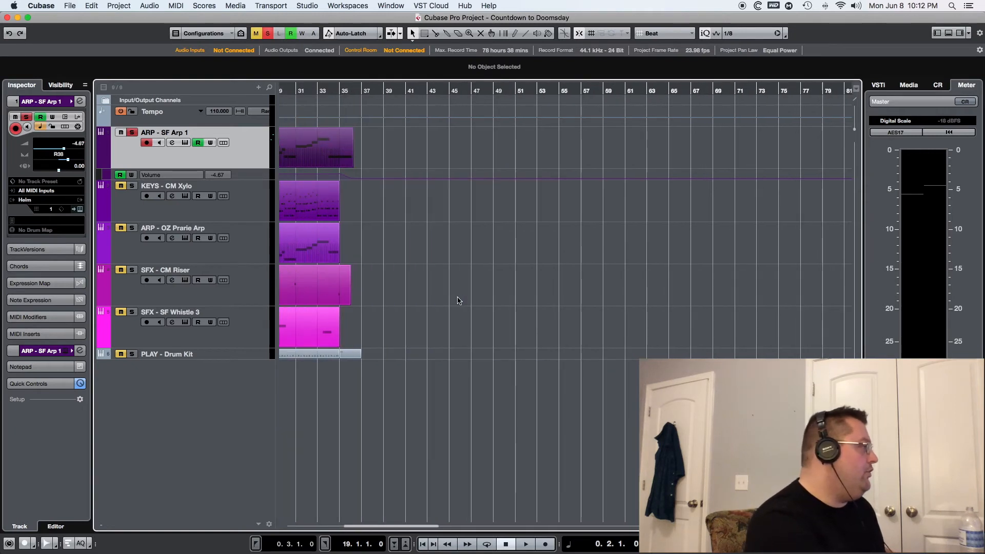
{"action": "scroll", "coordinate": [458, 300], "scroll_direction": "left", "scroll_amount": 5}
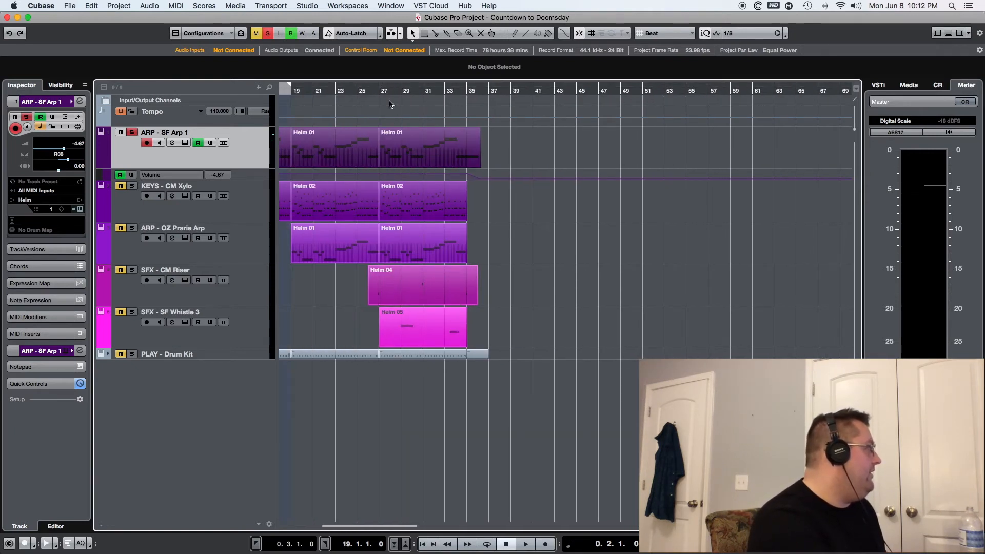
{"action": "scroll", "coordinate": [392, 105], "scroll_direction": "left", "scroll_amount": 5}
{"action": "scroll", "coordinate": [360, 218], "scroll_direction": "left", "scroll_amount": 3}
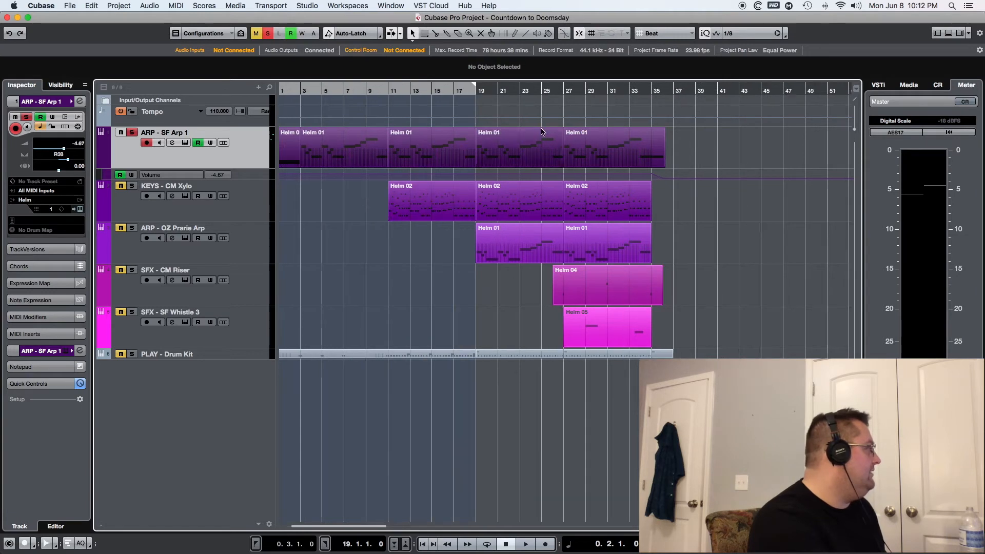
{"action": "left_click_drag", "start_coordinate": [562, 82], "coordinate": [665, 83]}
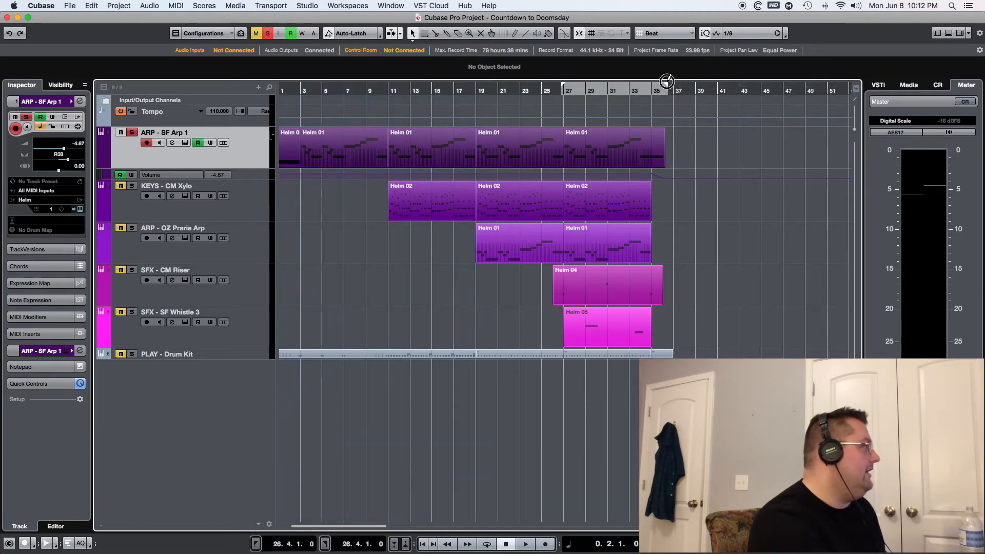
Solo the SFX - CM Riser track instead of ARP - SF Arp 1 and play it through the last section.
{"action": "left_click", "coordinate": [132, 270]}
{"action": "left_click", "coordinate": [132, 132]}
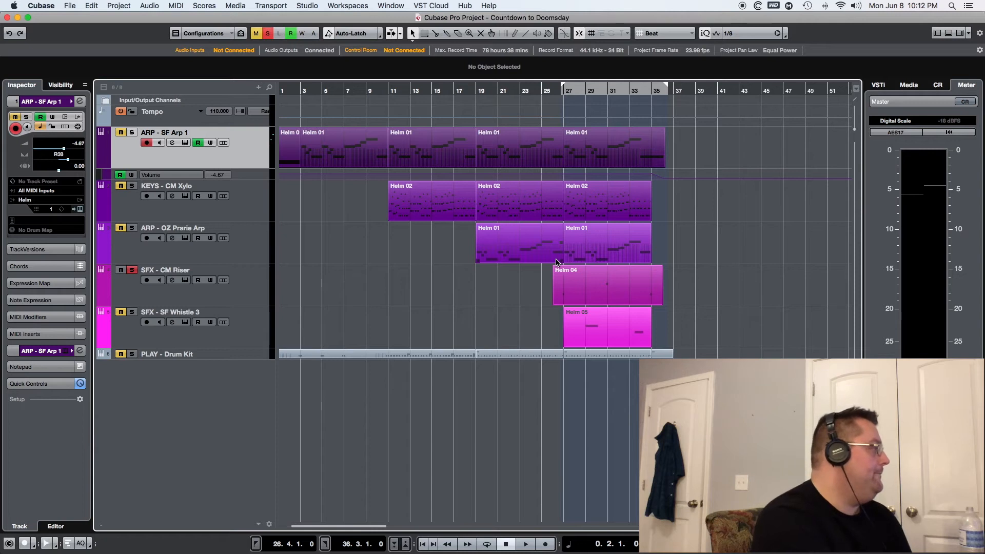
{"action": "key", "text": "space"}
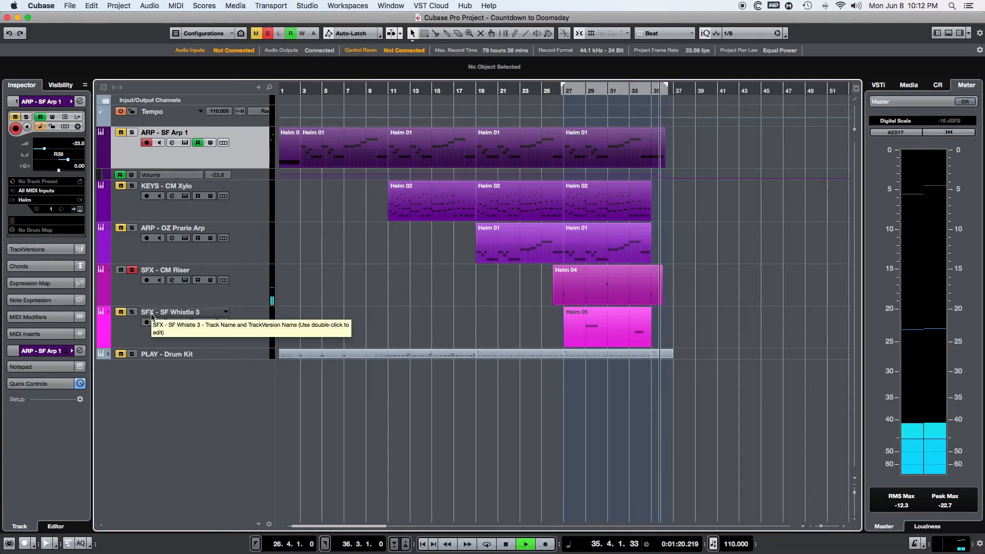
{"action": "key", "text": "space"}
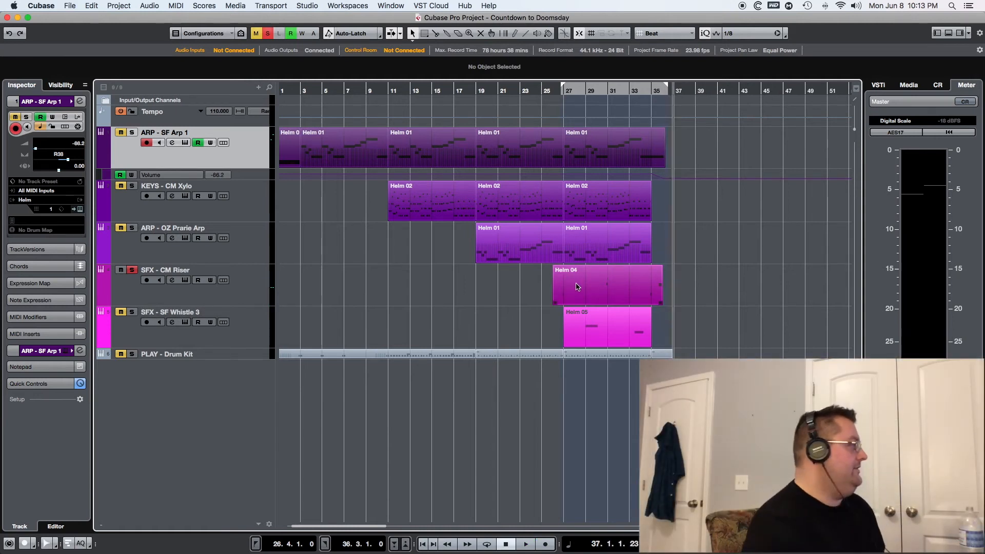
Inspect the notes of the Helm 04 part on the SFX - CM Riser track and close the editor.
{"action": "double_click", "coordinate": [554, 300]}
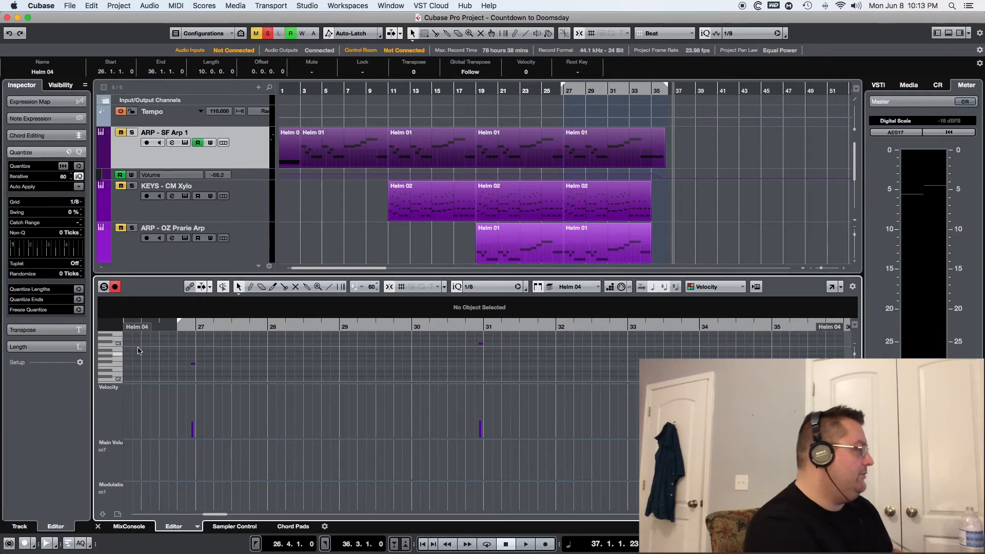
{"action": "left_click", "coordinate": [97, 526]}
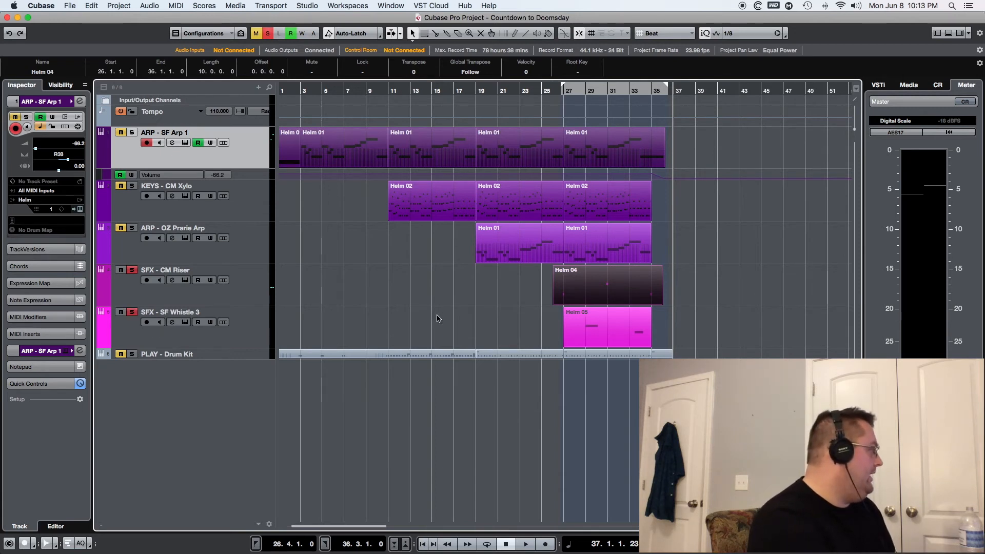
Play the soloed SFX - CM Riser and SFX - SF Whistle 3 tracks together from around bar 26 through the last section.
{"action": "left_click", "coordinate": [561, 91]}
{"action": "left_click", "coordinate": [558, 90]}
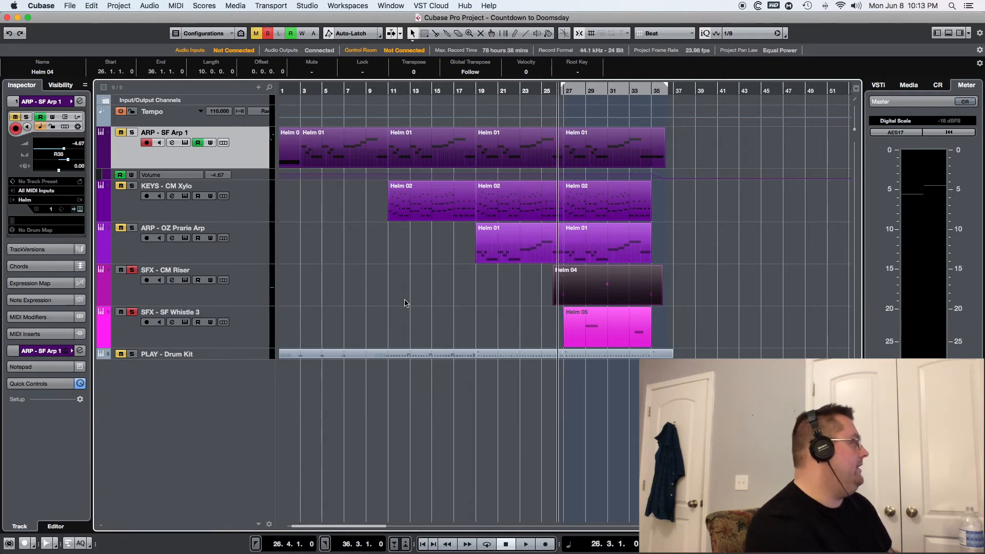
{"action": "key", "text": "space"}
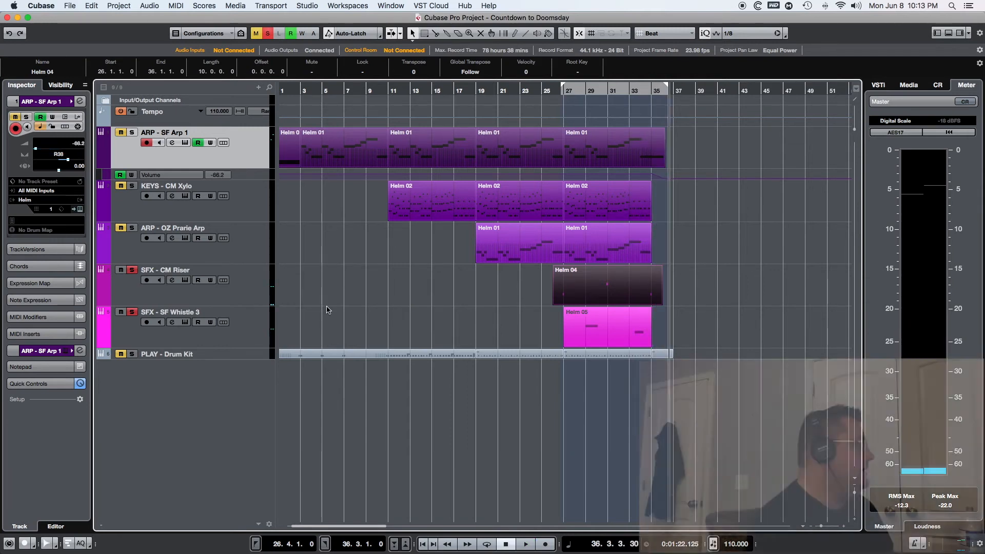
Unsolo the SFX - SF Whistle 3 and SFX - CM Riser tracks and solo the KEYS - CM Xylo track instead.
{"action": "left_click", "coordinate": [132, 313]}
{"action": "left_click", "coordinate": [132, 270]}
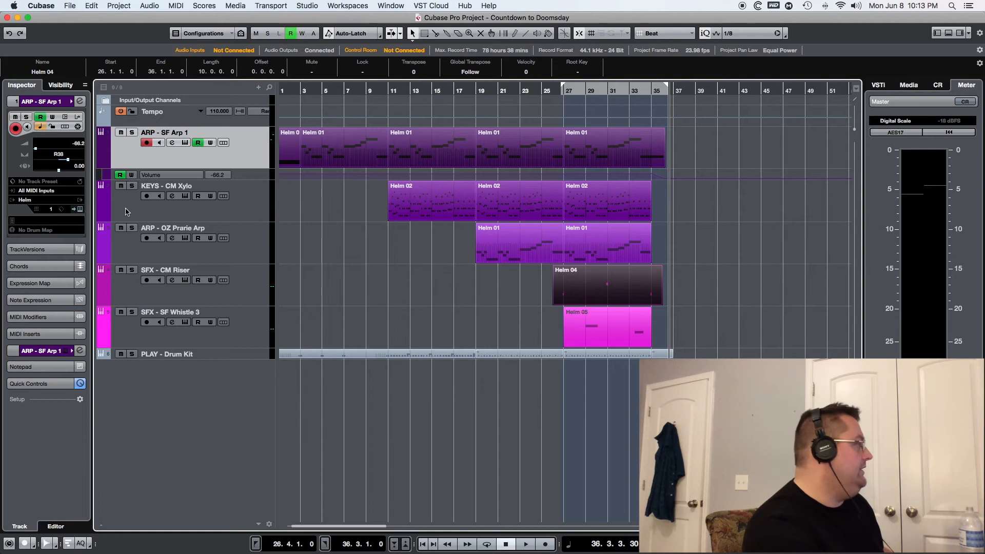
{"action": "left_click", "coordinate": [132, 186]}
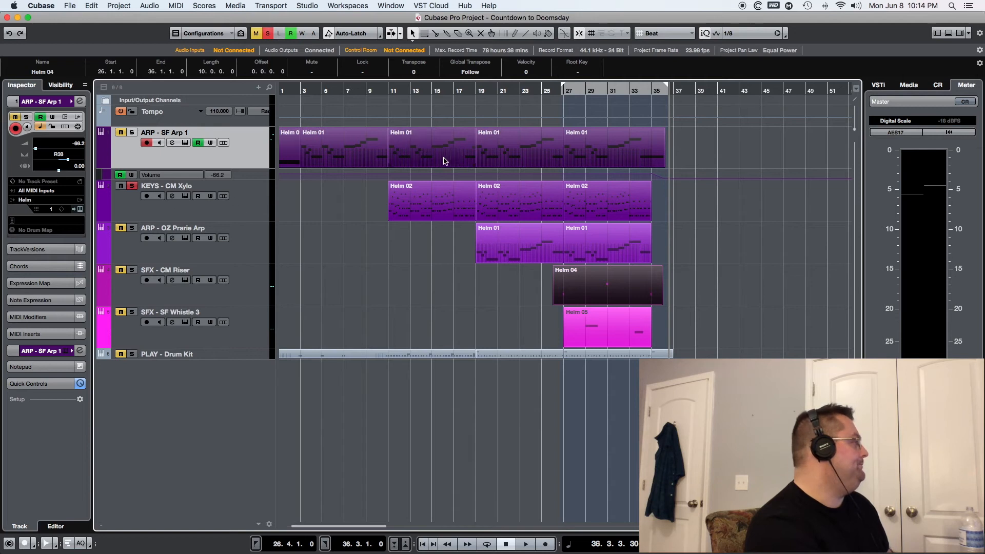
Examine the notes of the last Helm 02 part on the KEYS - CM Xylo track and close the editor.
{"action": "left_click", "coordinate": [619, 196]}
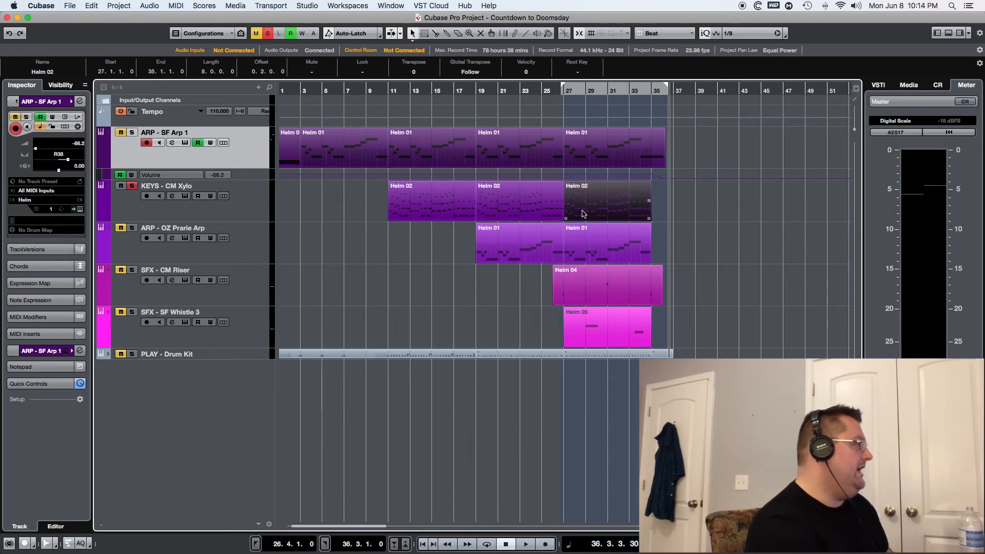
{"action": "double_click", "coordinate": [590, 204]}
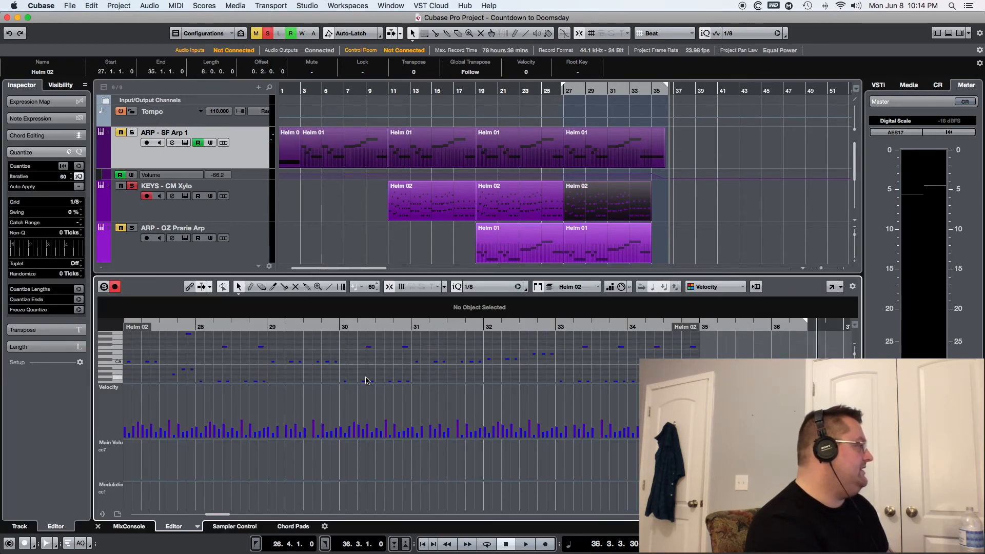
{"action": "scroll", "coordinate": [366, 380], "scroll_direction": "down", "scroll_amount": 2}
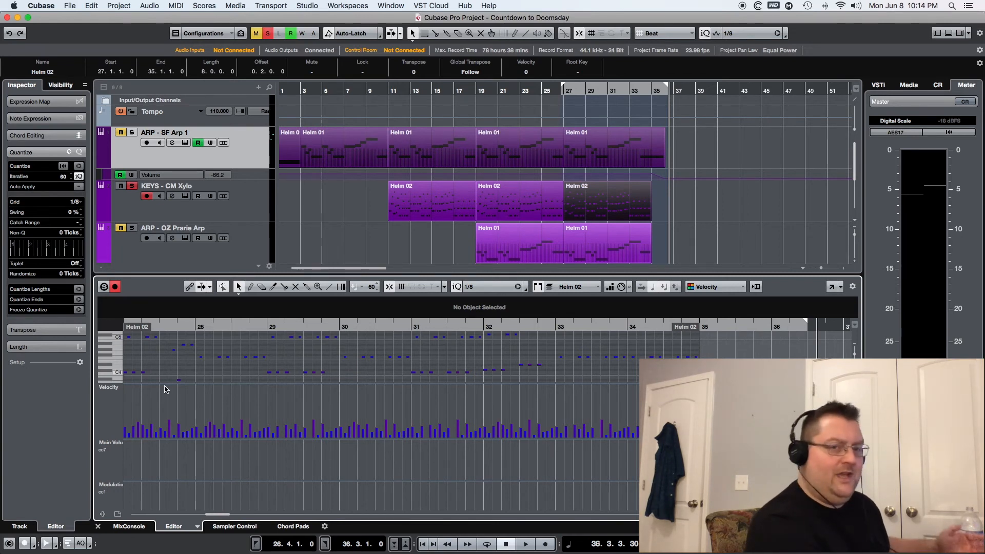
{"action": "left_click", "coordinate": [98, 527]}
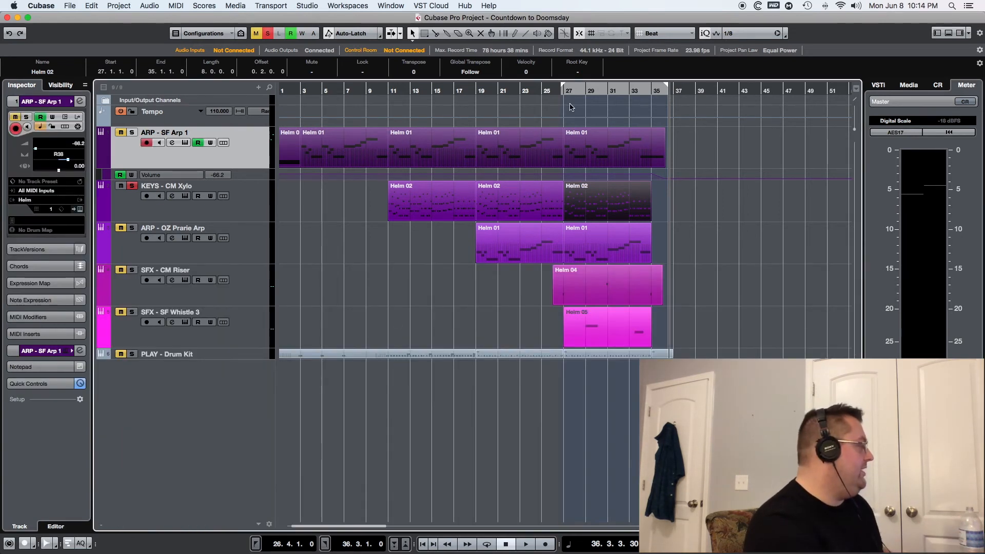
Set the right locator to 35.4.1.0 and play the soloed KEYS - CM Xylo track from 26.4.1.0.
{"action": "left_click", "coordinate": [661, 87]}
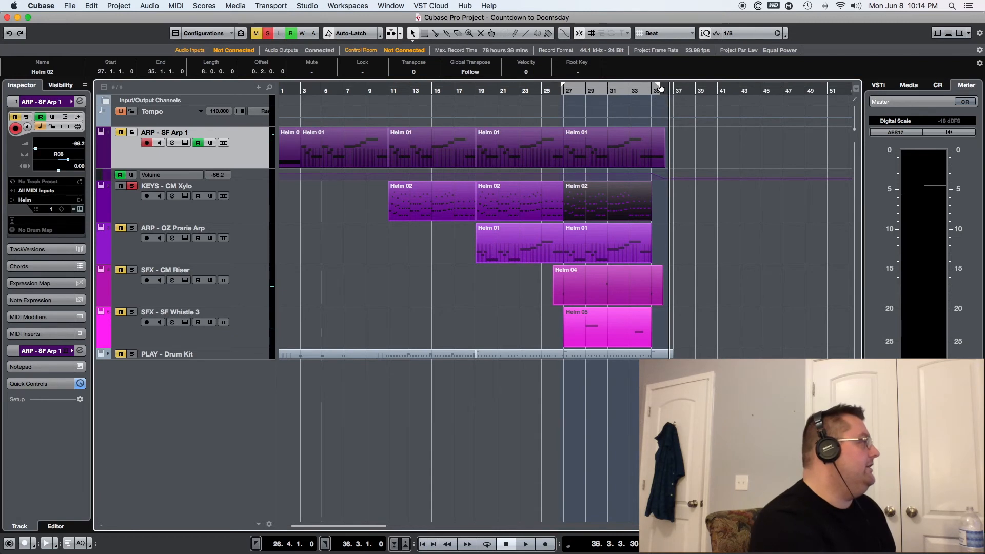
{"action": "left_click", "coordinate": [560, 93]}
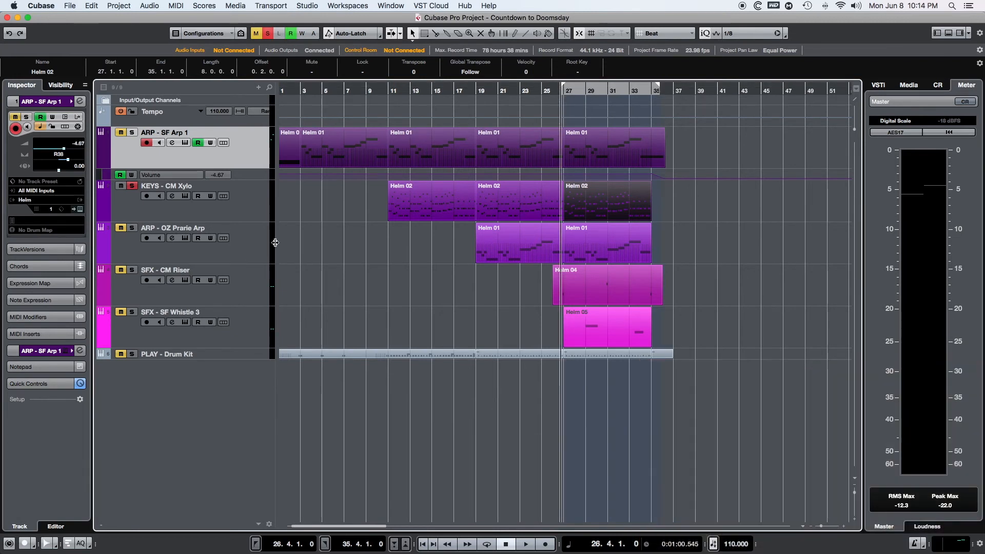
{"action": "key", "text": "space"}
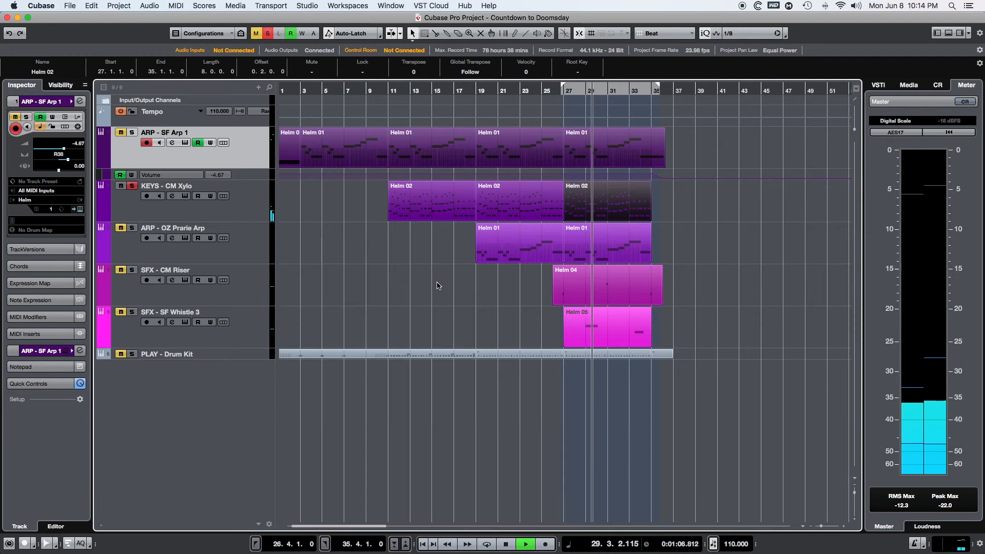
Follow the last Helm 02 part's notes in an enlarged key editor during playback, and close the editor.
{"action": "double_click", "coordinate": [577, 206]}
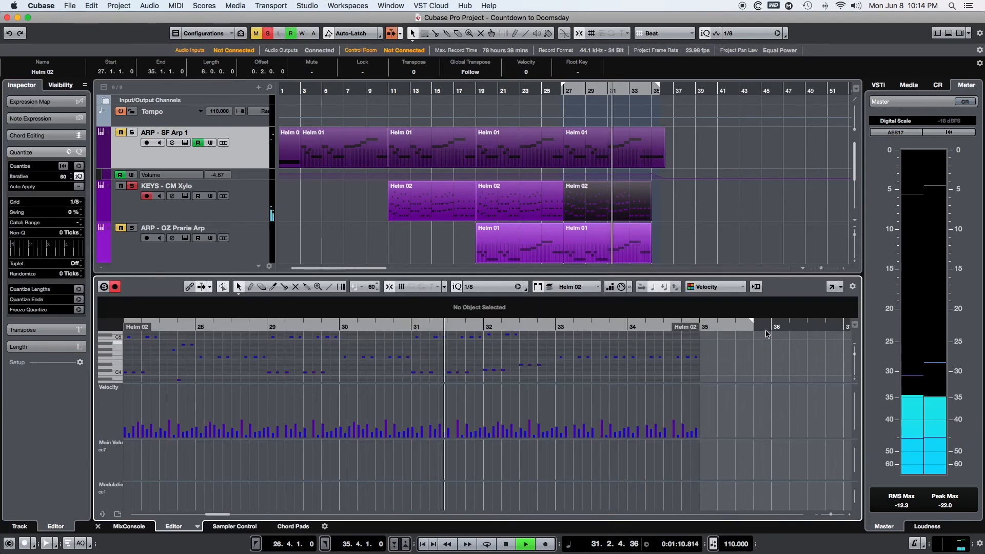
{"action": "left_click_drag", "start_coordinate": [721, 275], "coordinate": [720, 199]}
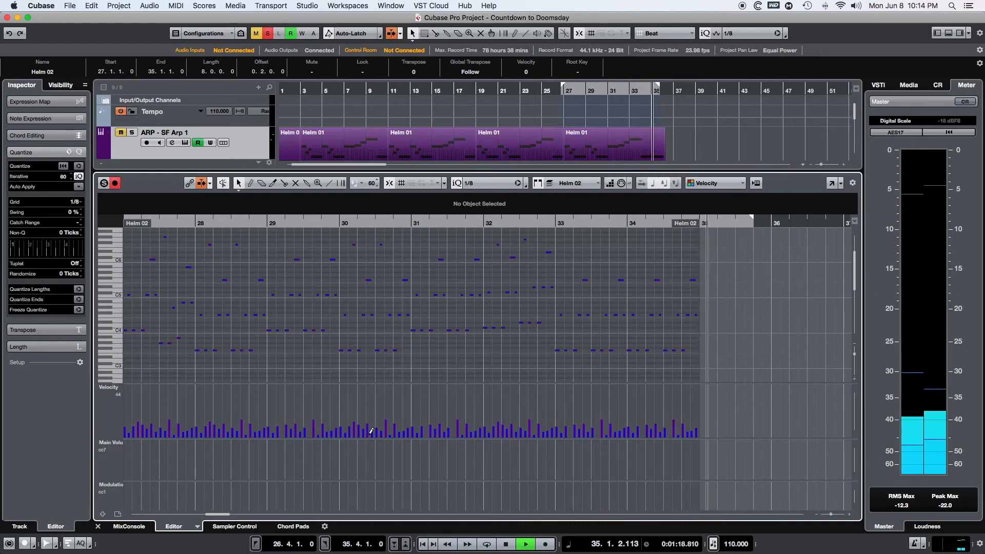
{"action": "left_click", "coordinate": [98, 527]}
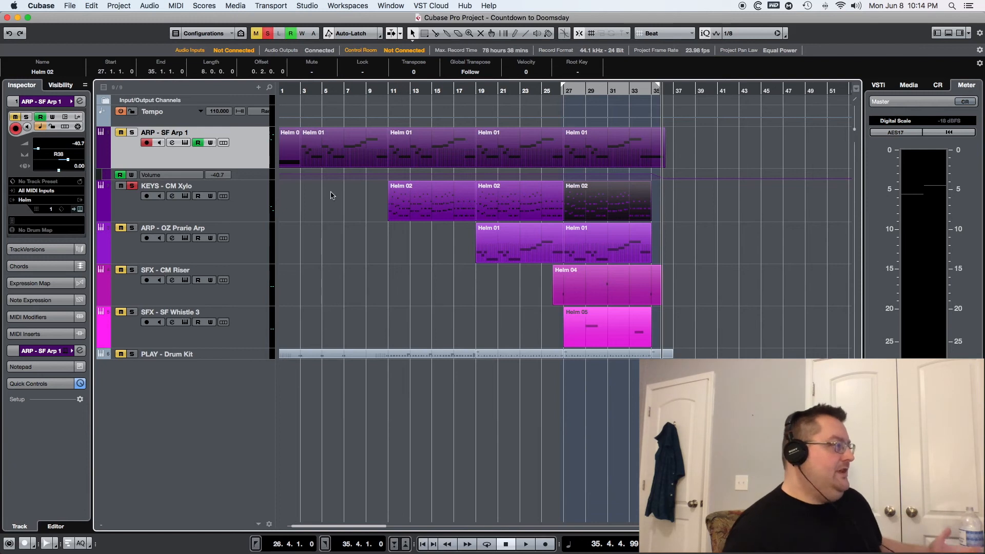
View the Helm instrument window of the ARP - SF Arp 1 track and close it.
{"action": "left_click", "coordinate": [79, 209]}
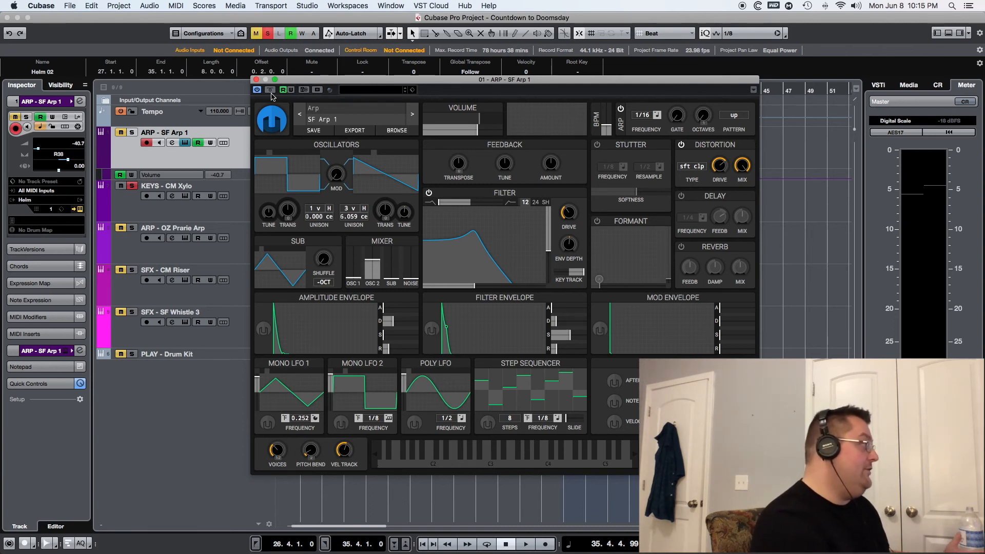
{"action": "left_click", "coordinate": [256, 80]}
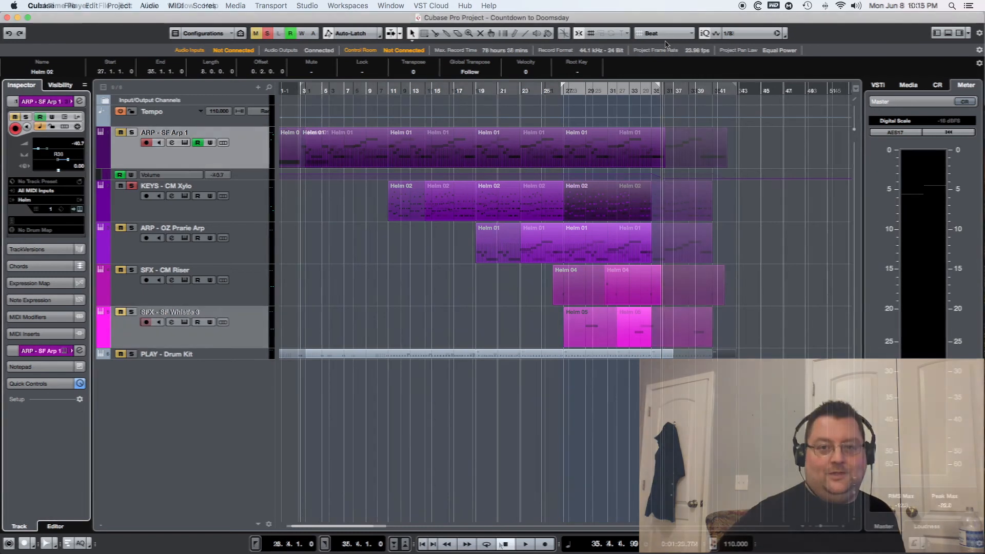
Play the full arrangement without solos, view the SF Arp 1 patch of the ARP - SF Arp 1 track in Helm, and close it.
{"action": "left_click", "coordinate": [525, 544]}
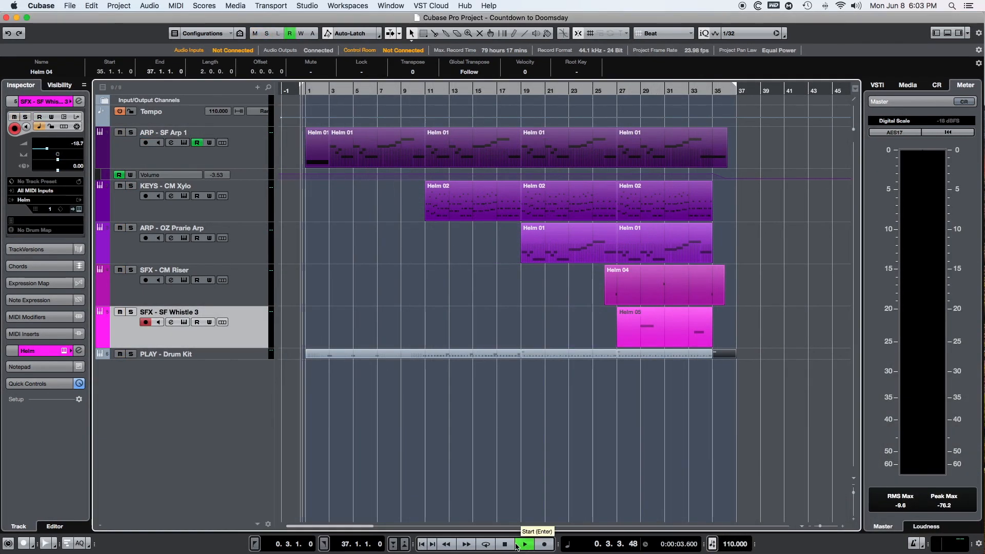
{"action": "left_click", "coordinate": [239, 154]}
{"action": "left_click", "coordinate": [78, 211]}
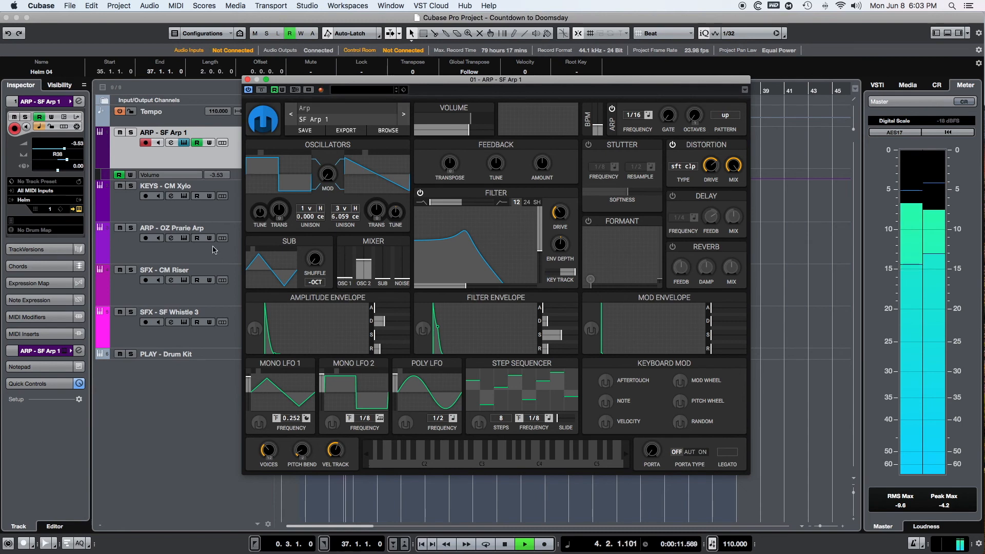
{"action": "left_click", "coordinate": [248, 80]}
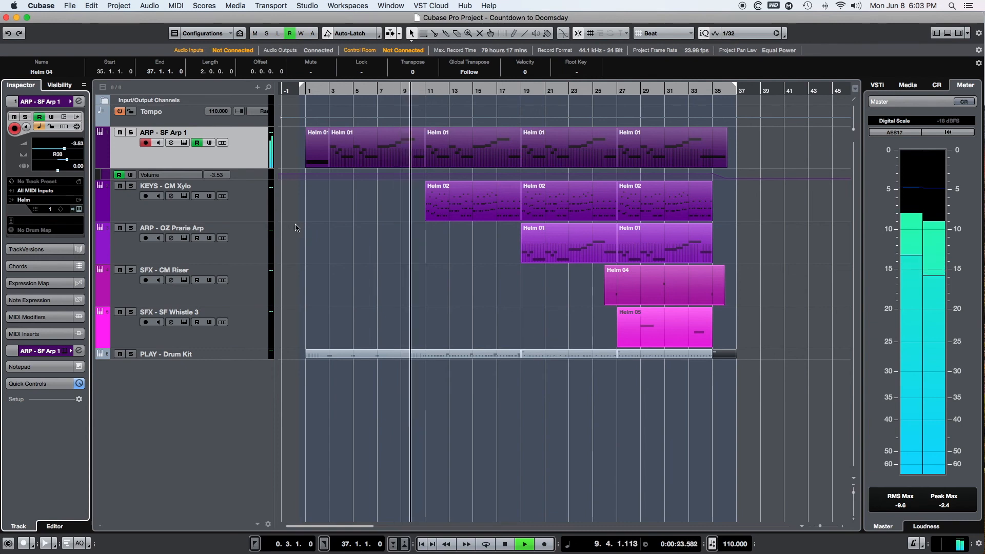
View the CM Xylo patch of the KEYS - CM Xylo track in Helm during playback and close the window.
{"action": "left_click", "coordinate": [237, 207]}
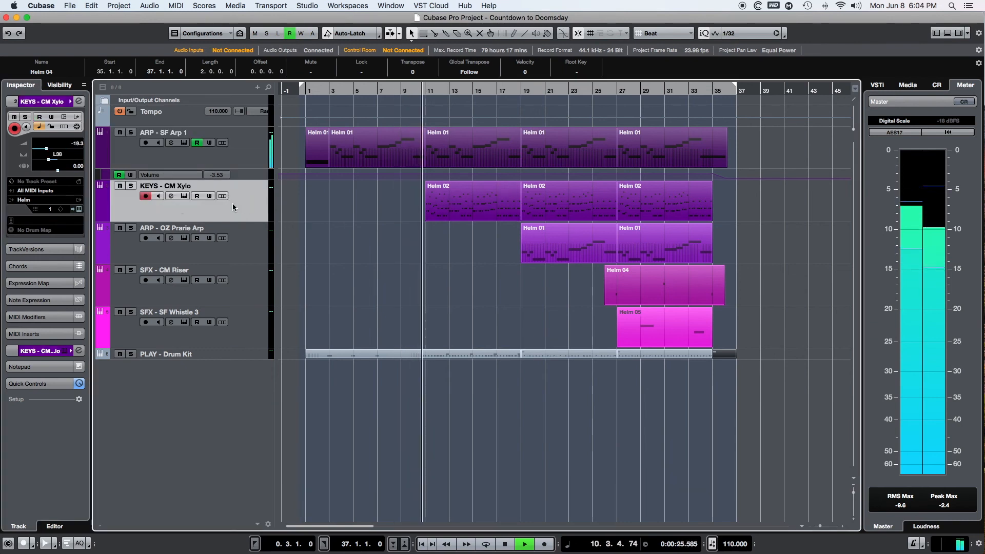
{"action": "left_click", "coordinate": [79, 209]}
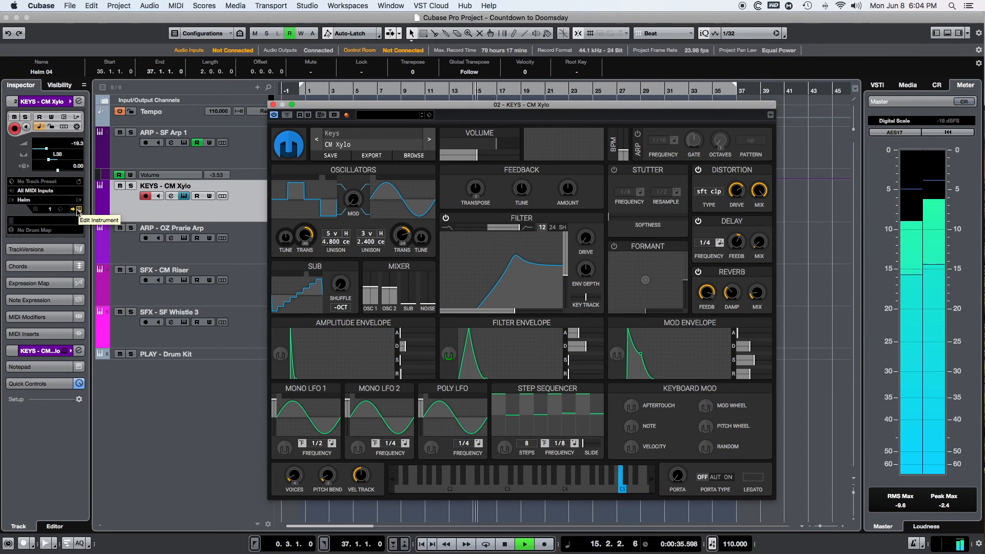
{"action": "left_click", "coordinate": [273, 105]}
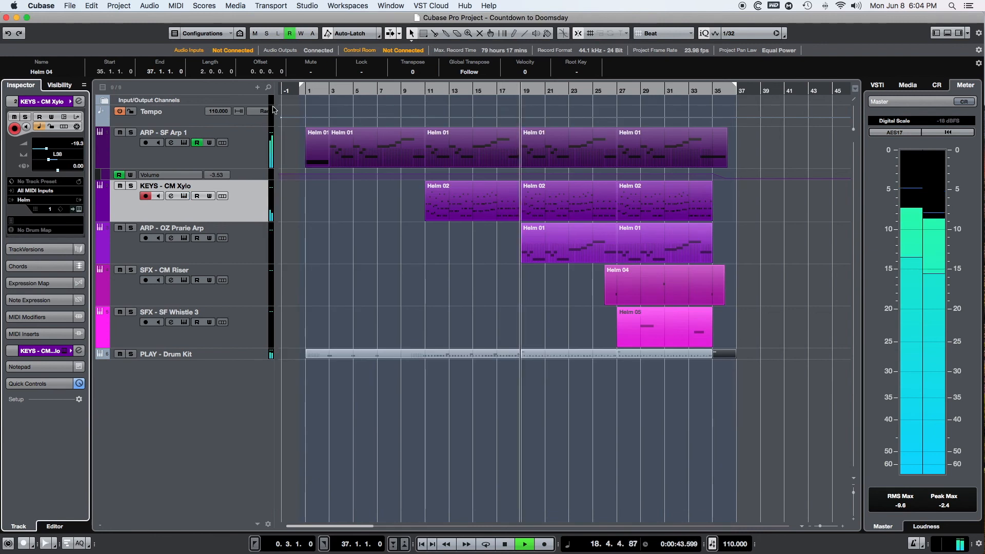
View the OZ Prarie Arp patch of the ARP - OZ Prarie Arp track in Helm during playback and close the window.
{"action": "left_click", "coordinate": [239, 257]}
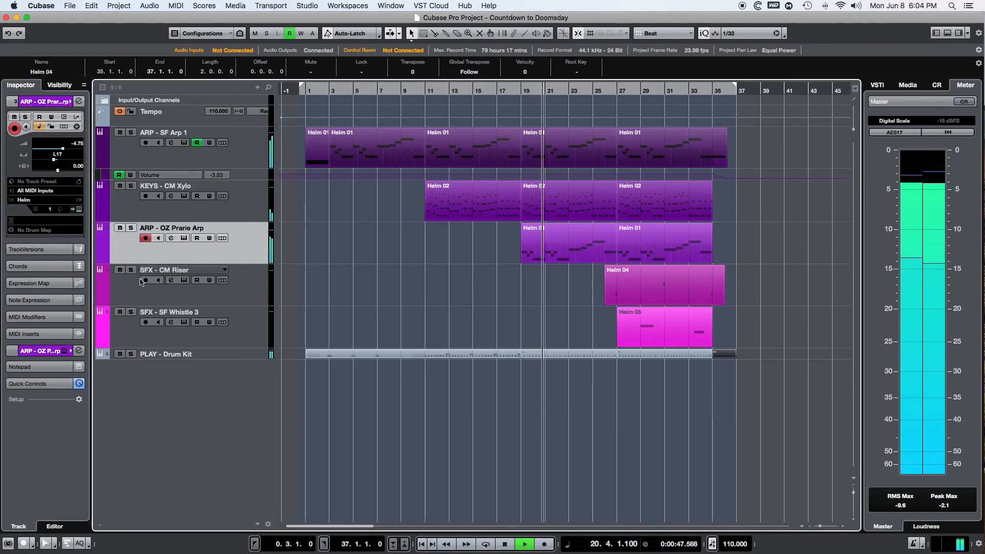
{"action": "left_click", "coordinate": [79, 210]}
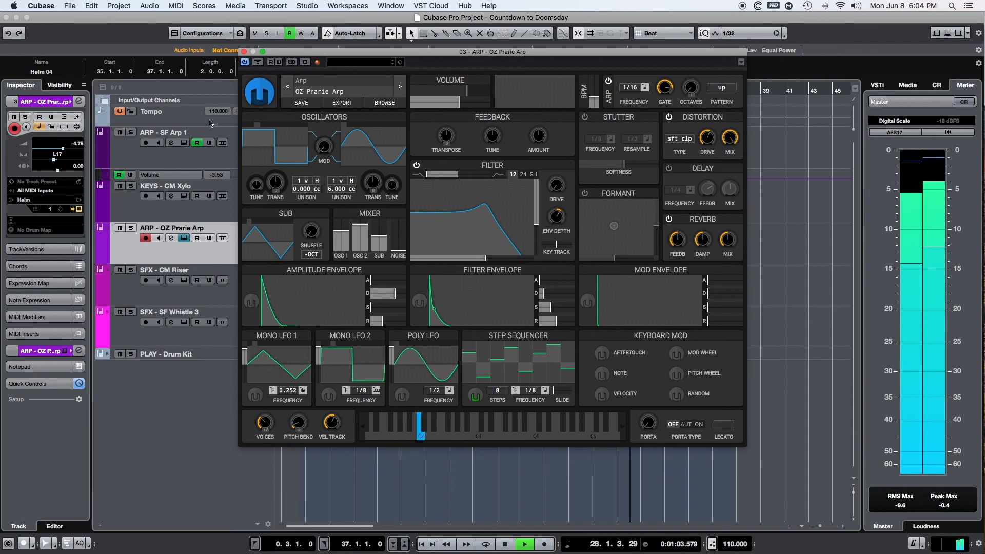
{"action": "left_click", "coordinate": [244, 52]}
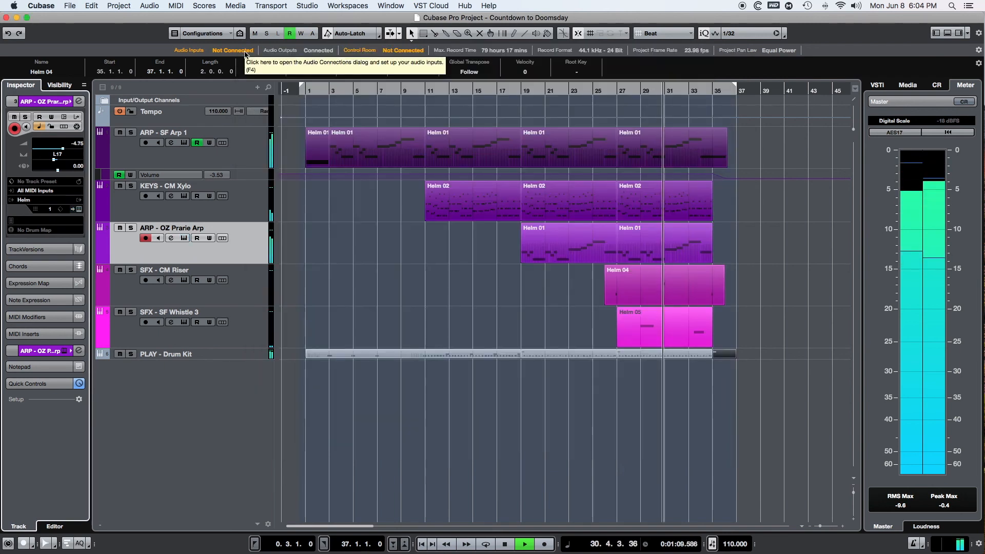
Reopen Helm for the ARP - SF Arp 1 track and shift its on-screen keyboard to a lower range to watch the closing notes.
{"action": "left_click", "coordinate": [248, 158]}
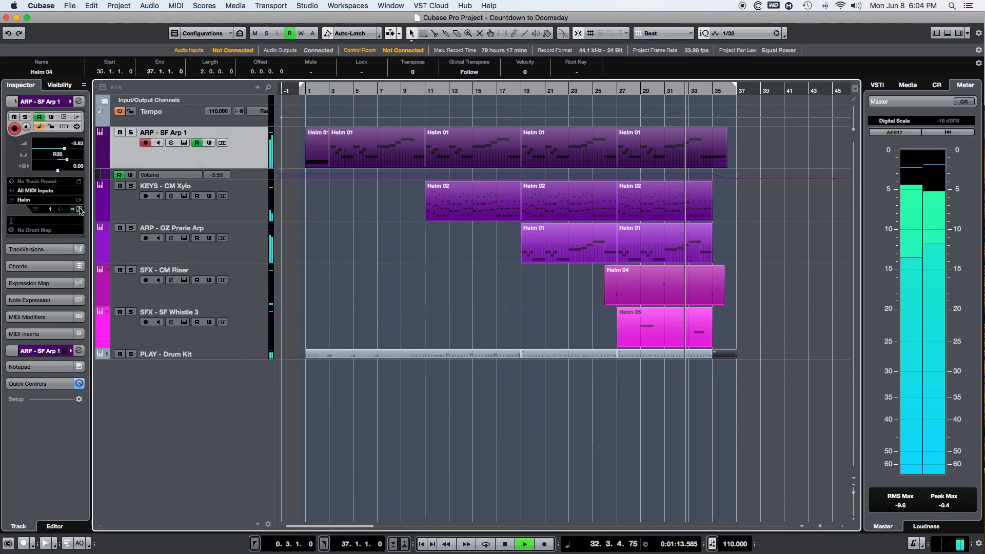
{"action": "left_click", "coordinate": [184, 143]}
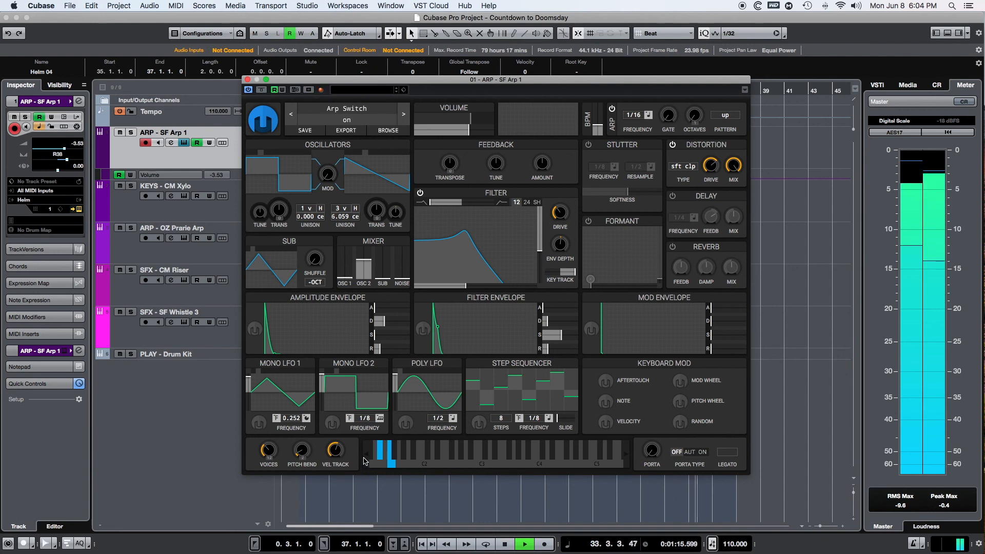
{"action": "left_click", "coordinate": [365, 454]}
{"action": "left_click", "coordinate": [365, 455]}
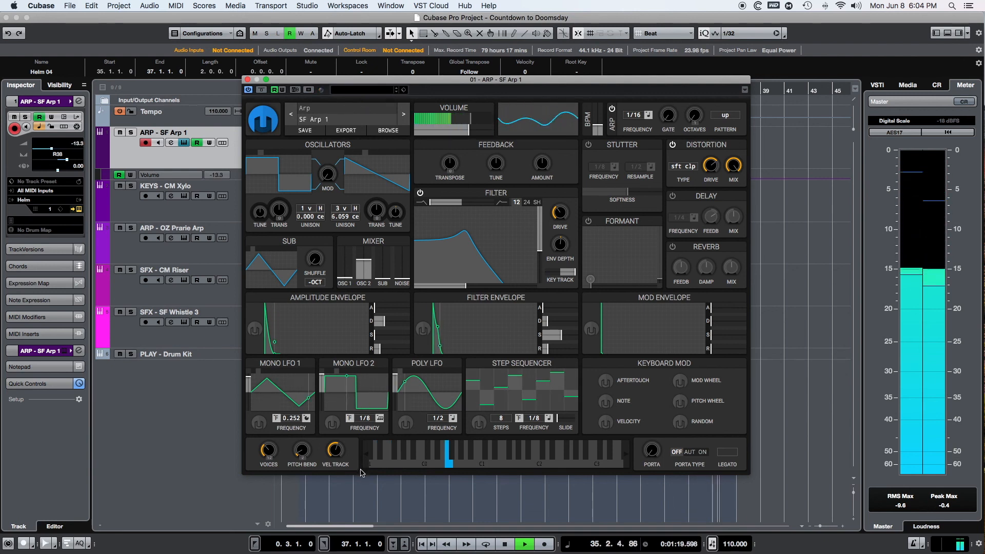